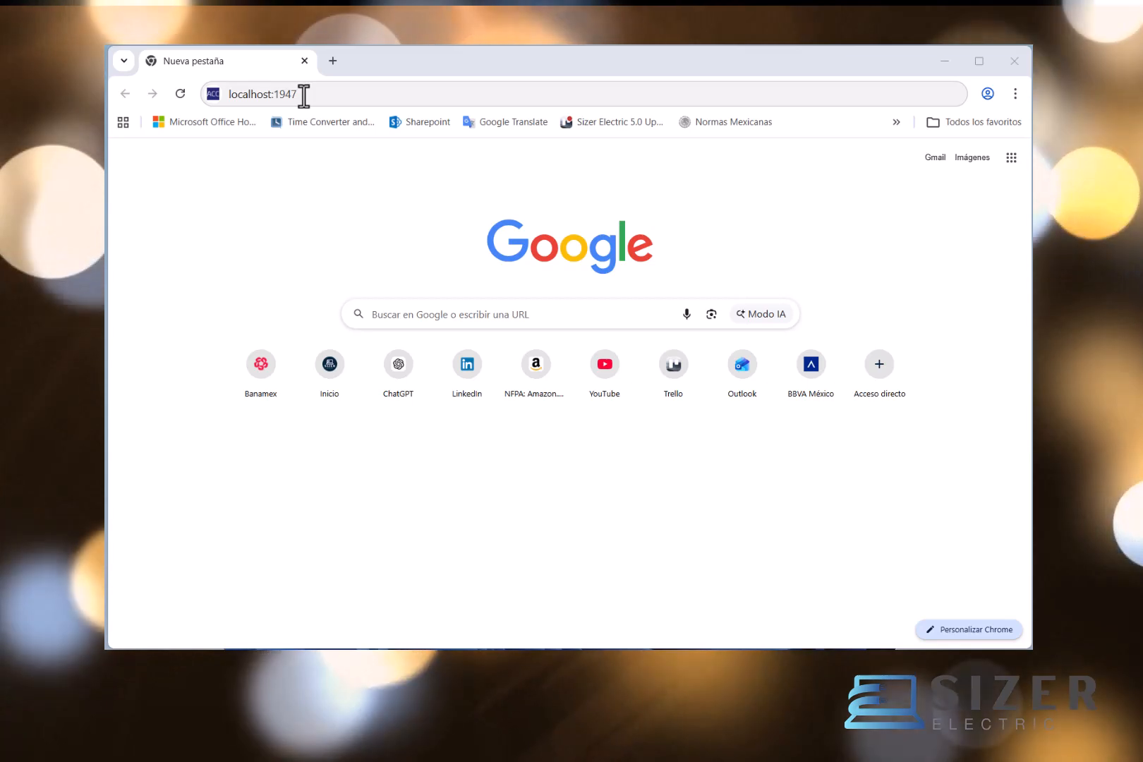
Open the Sentinel Admin Control Center at localhost:1947 and examine the vendor and key type of the listed Sentinel keys
{"action": "left_click_drag", "start_coordinate": [304, 96], "coordinate": [242, 97]}
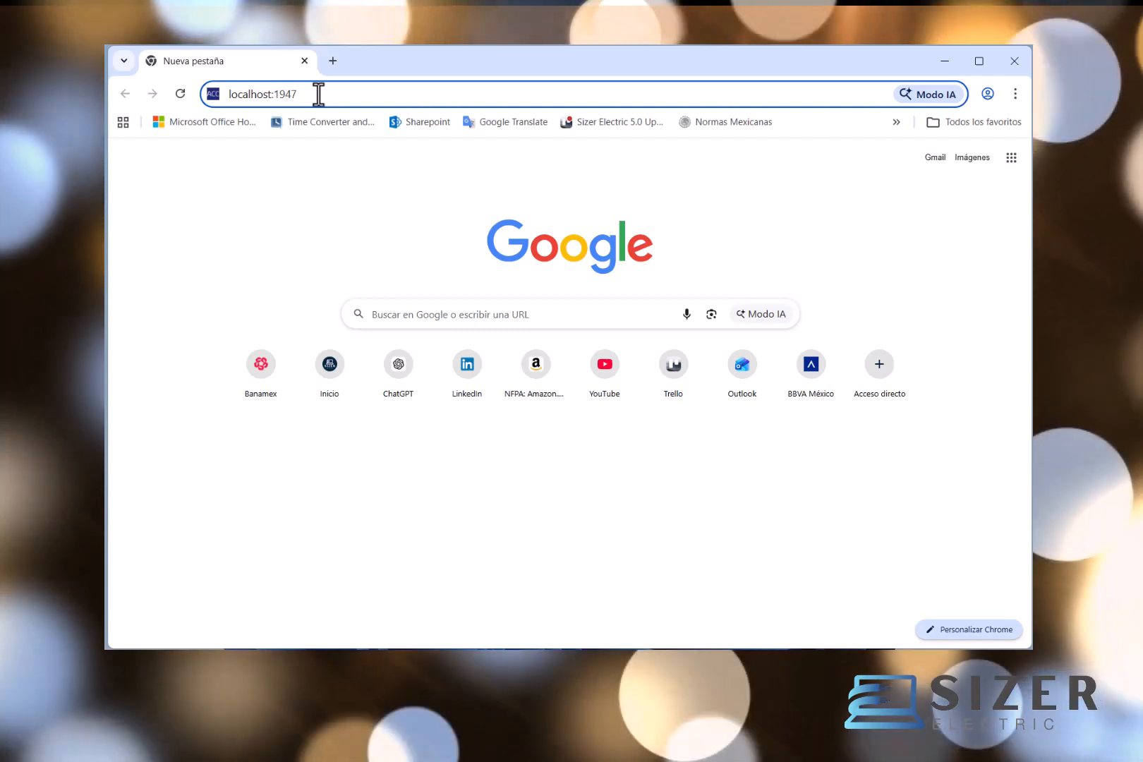
{"action": "key", "text": "Return"}
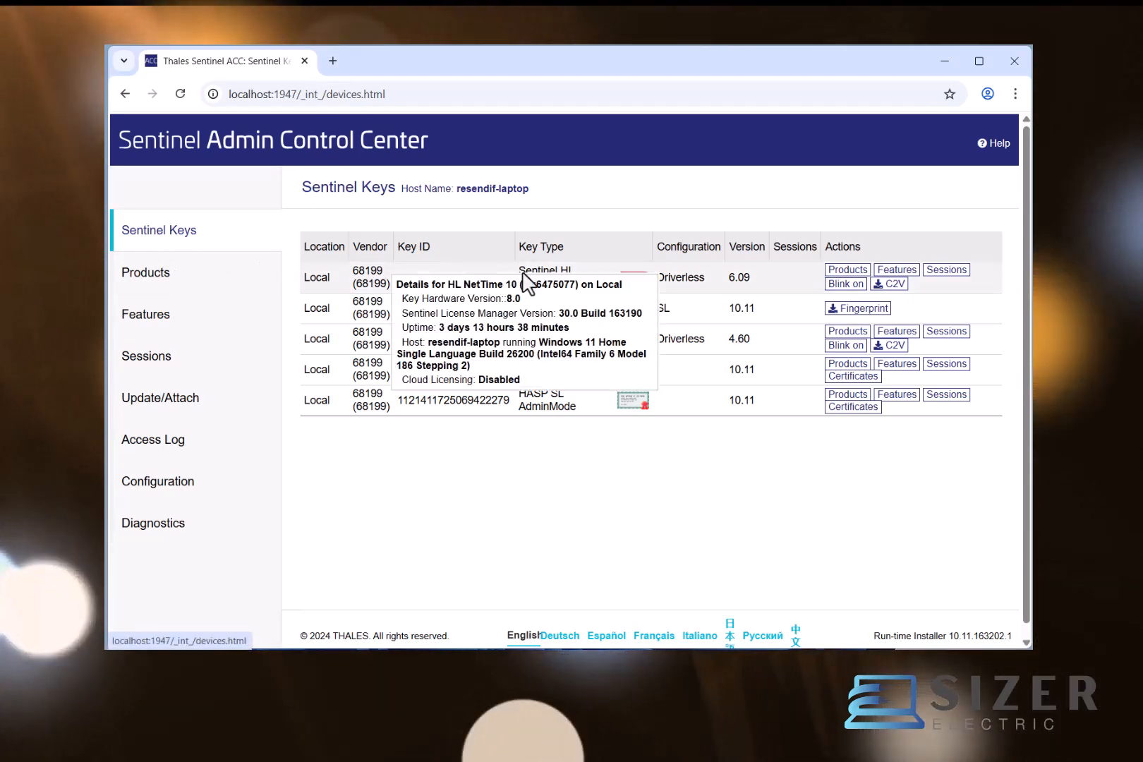
{"action": "mouse_move", "coordinate": [674, 285]}
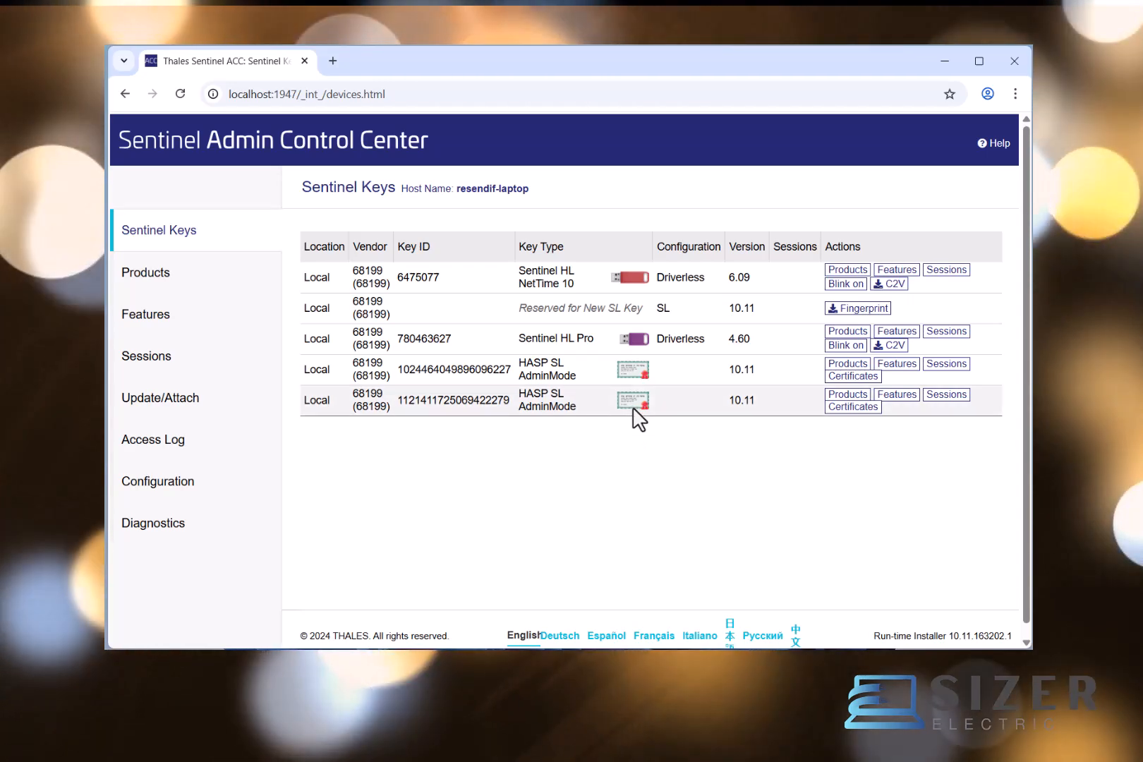
{"action": "mouse_move", "coordinate": [620, 278]}
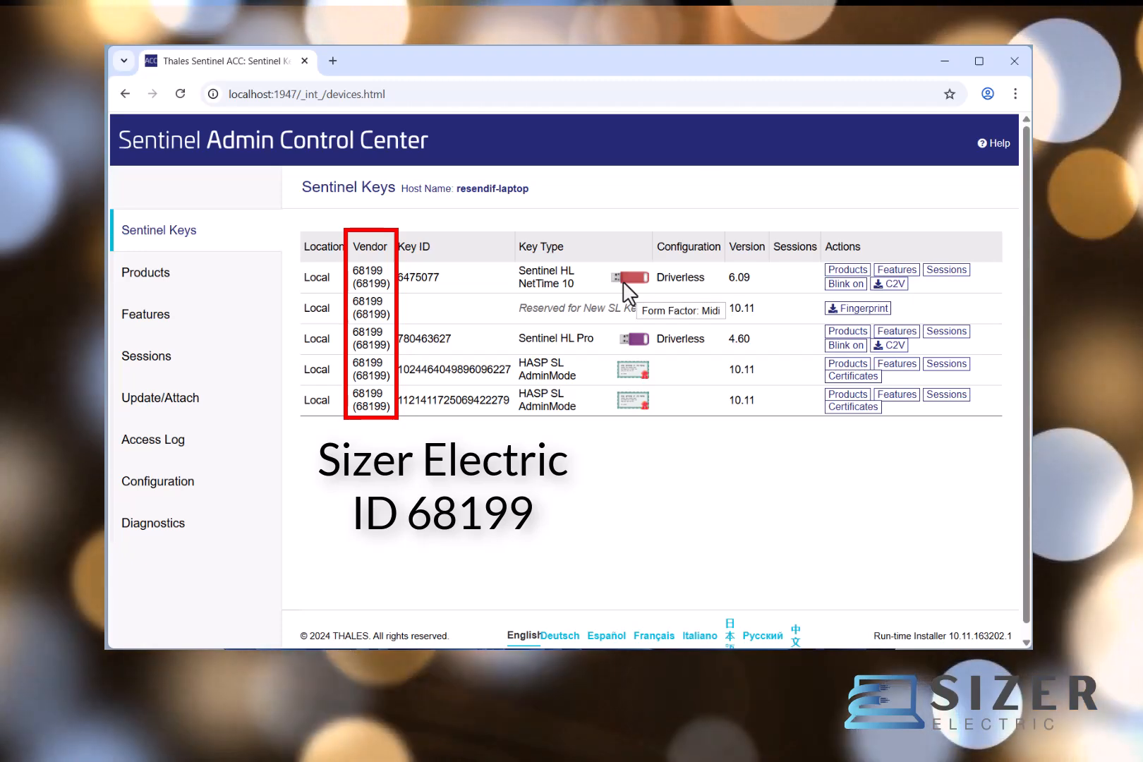
{"action": "mouse_move", "coordinate": [360, 284]}
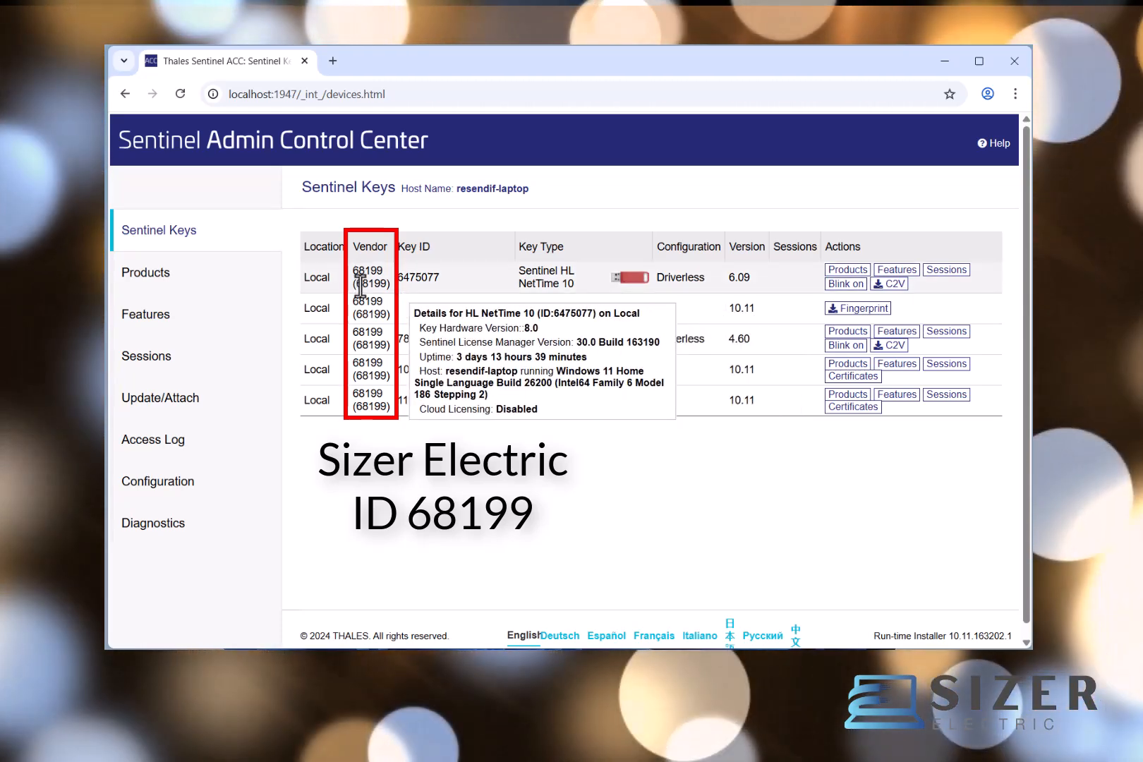
{"action": "mouse_move", "coordinate": [366, 327]}
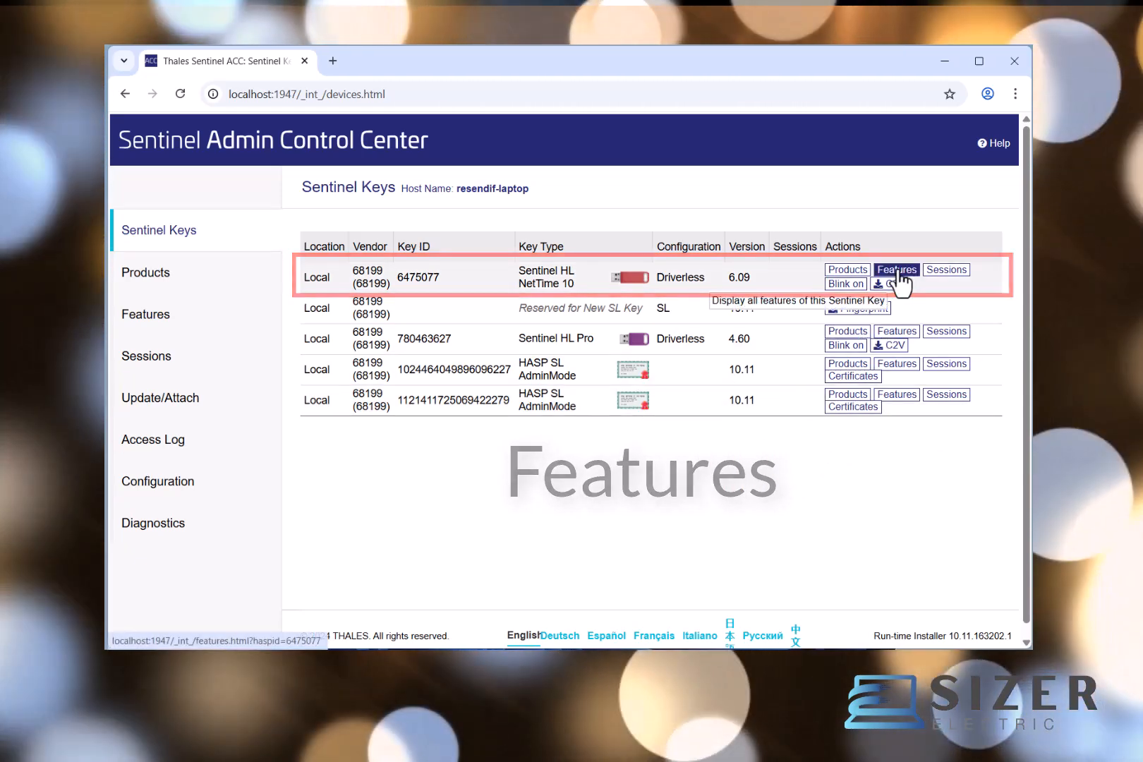
Display the features of the Sentinel HL NetTime 10 key and return to the Sentinel Keys list
{"action": "left_click", "coordinate": [899, 274]}
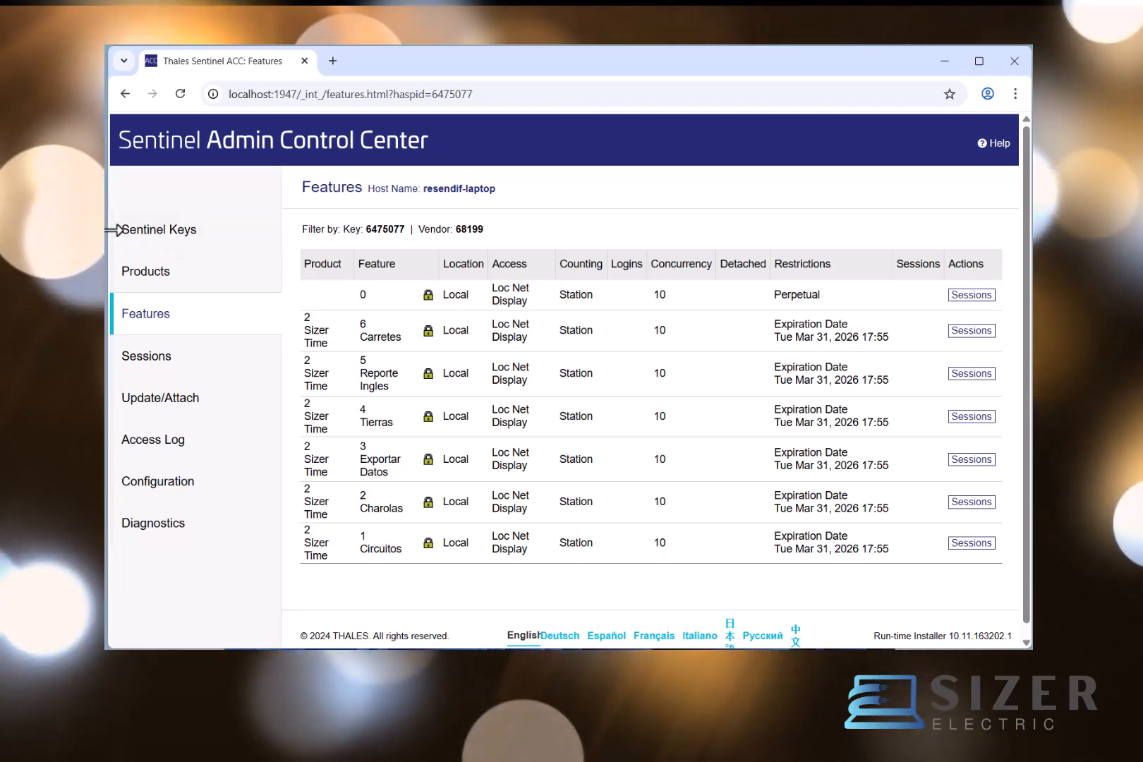
{"action": "left_click", "coordinate": [153, 233]}
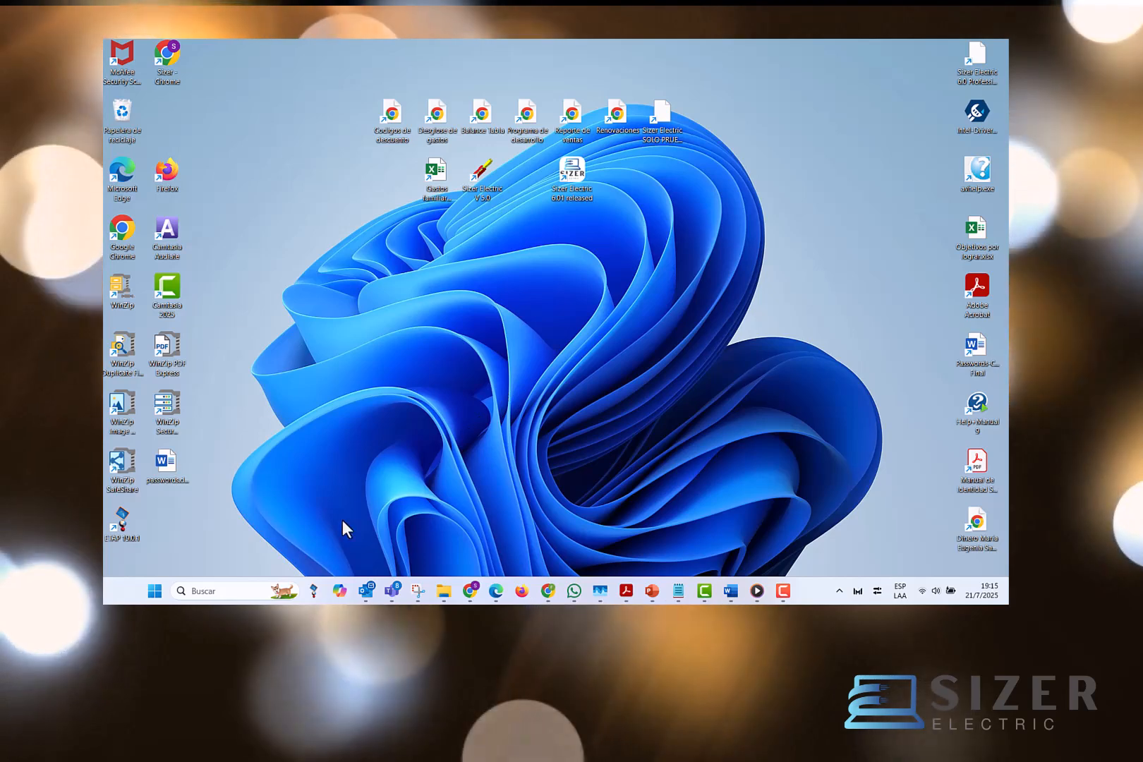
Open the Windows Command Prompt and run ipconfig to look up the server's IP address
{"action": "left_click", "coordinate": [228, 593]}
{"action": "type", "text": "cm"}
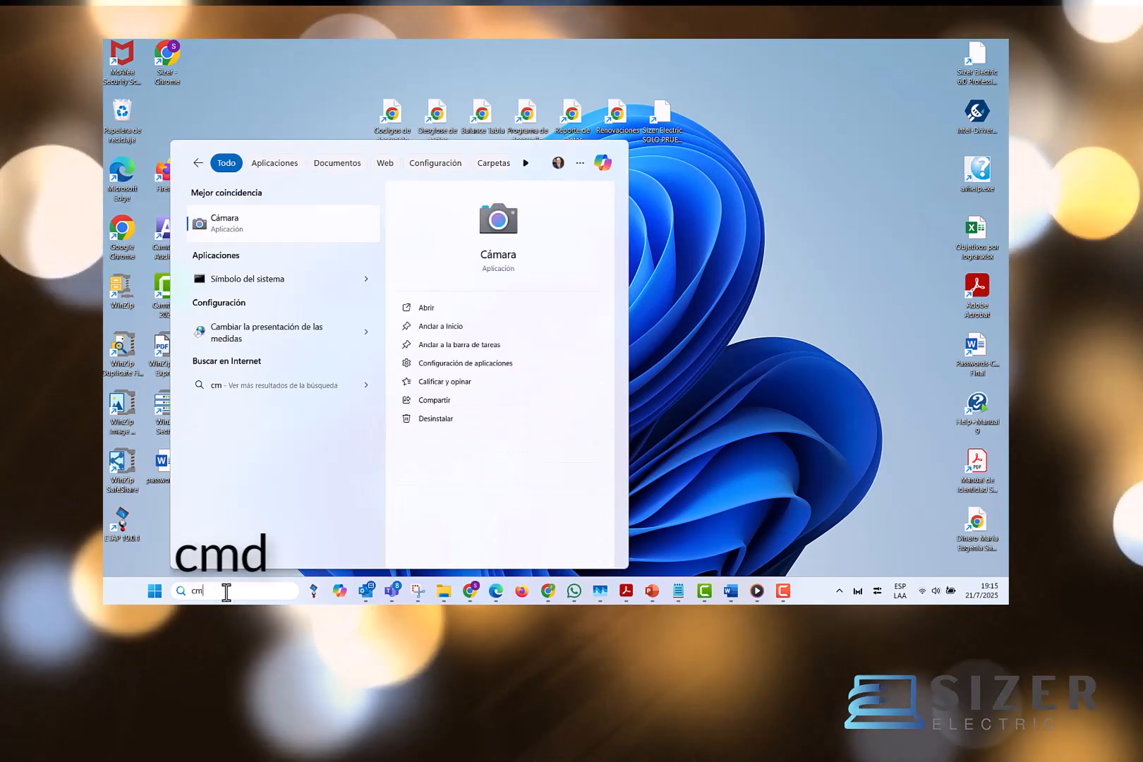
{"action": "type", "text": "d"}
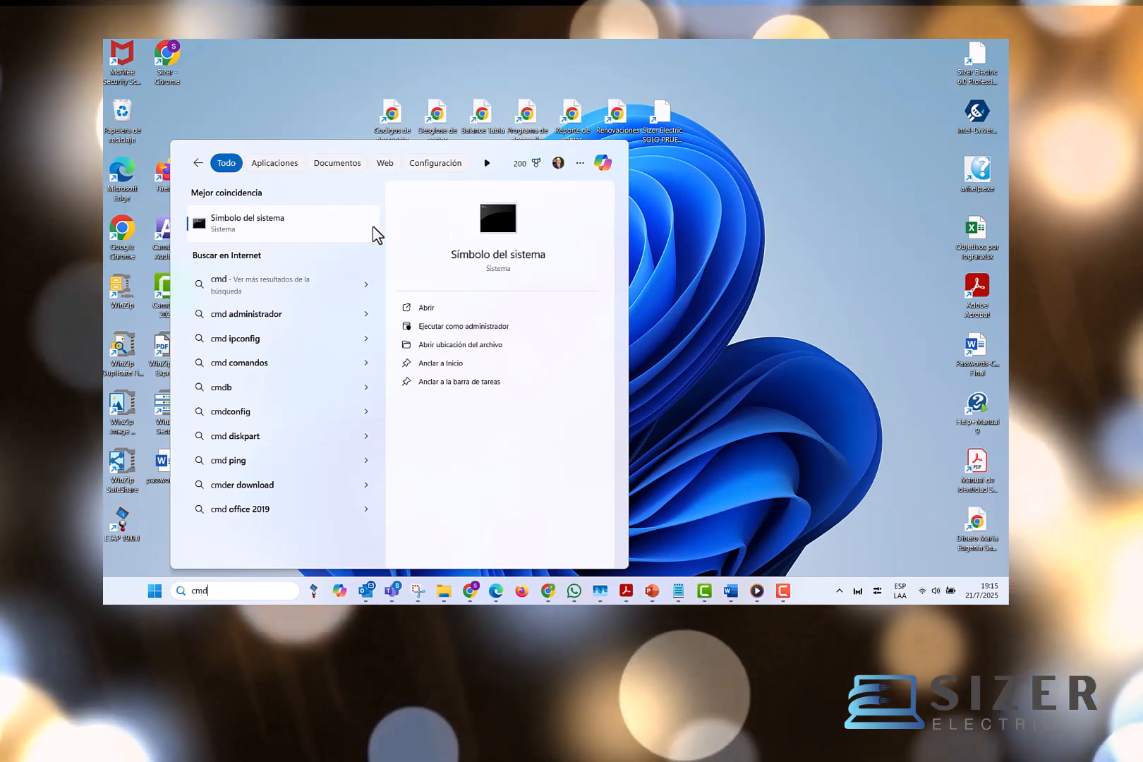
{"action": "left_click", "coordinate": [274, 223]}
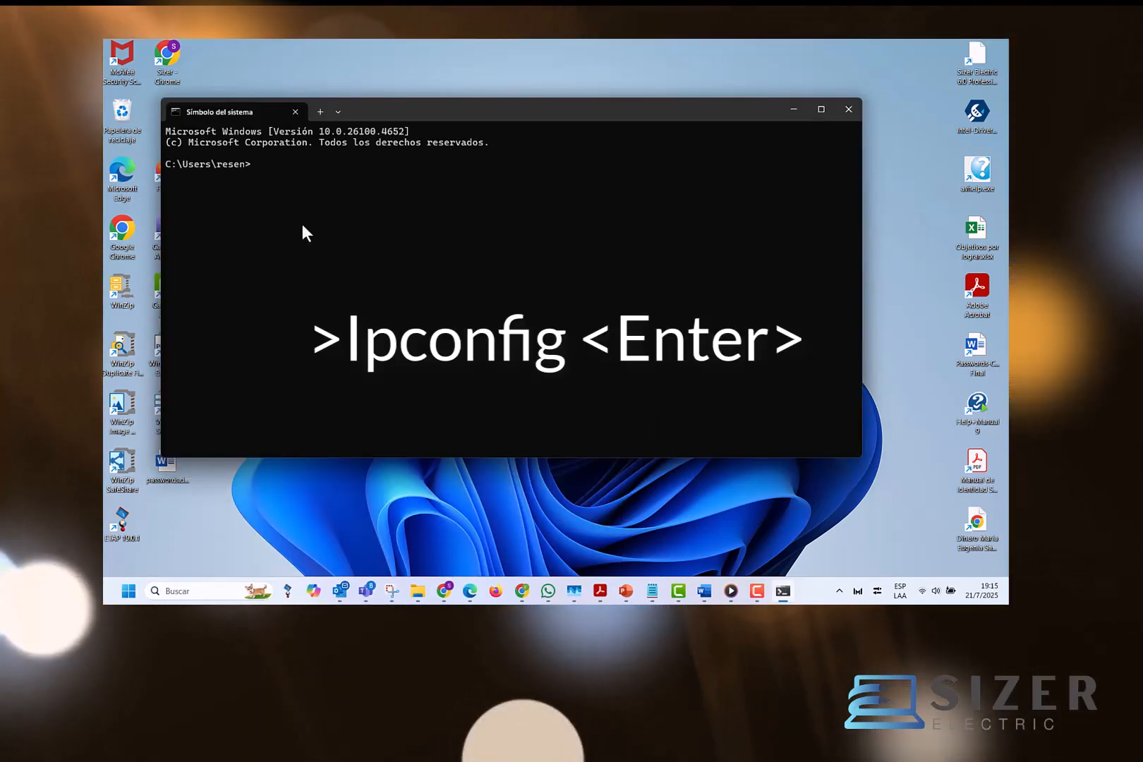
{"action": "type", "text": "ipconfig"}
{"action": "key", "text": "Return"}
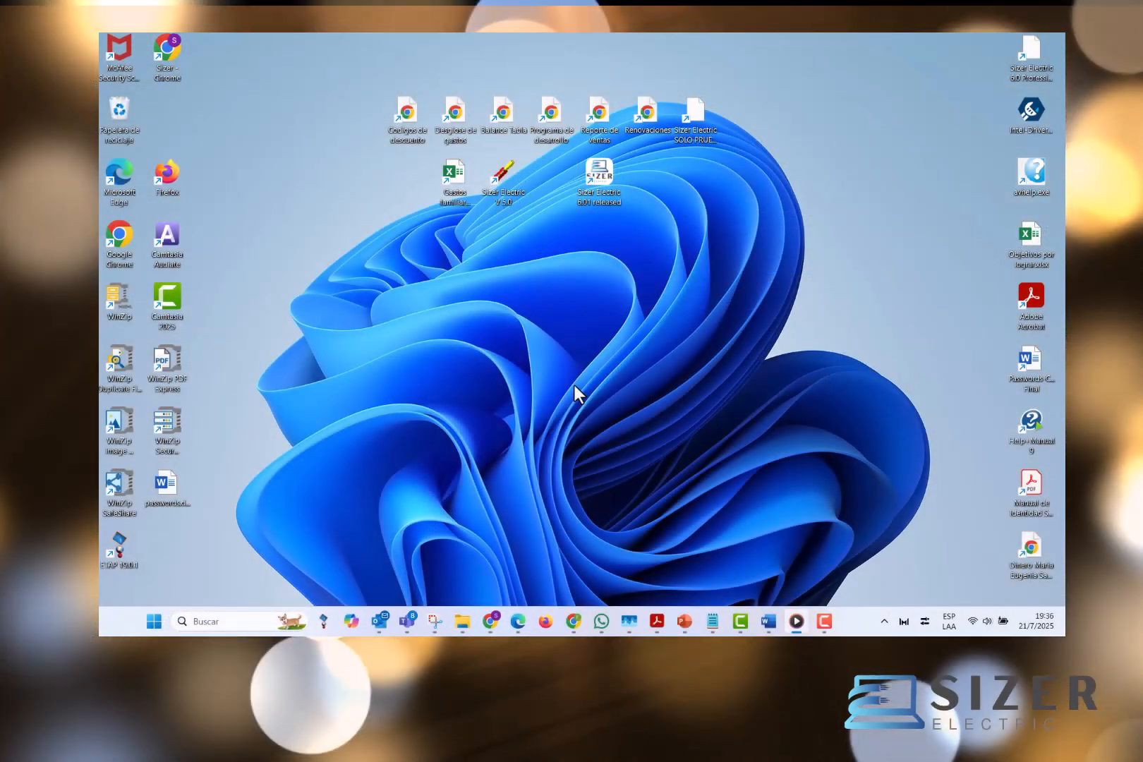
Open a Command Prompt and test the connection to the server by running ping 192.168.100.217
{"action": "left_click", "coordinate": [227, 621]}
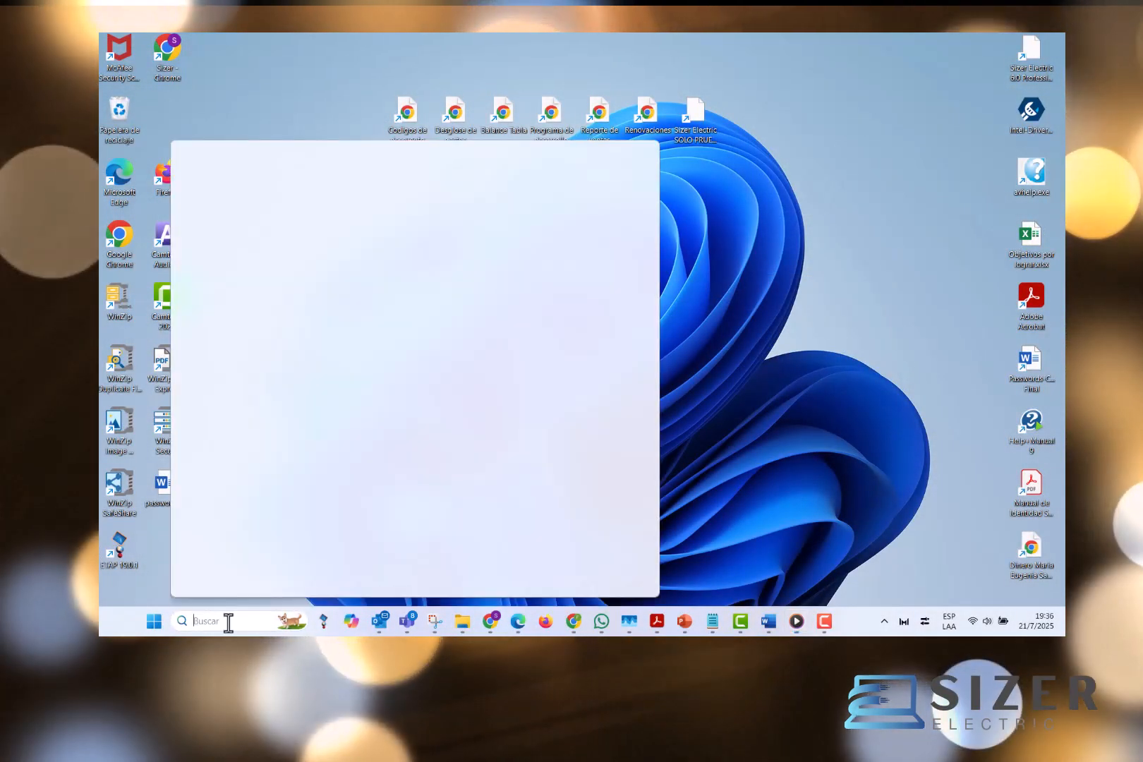
{"action": "type", "text": "cmd"}
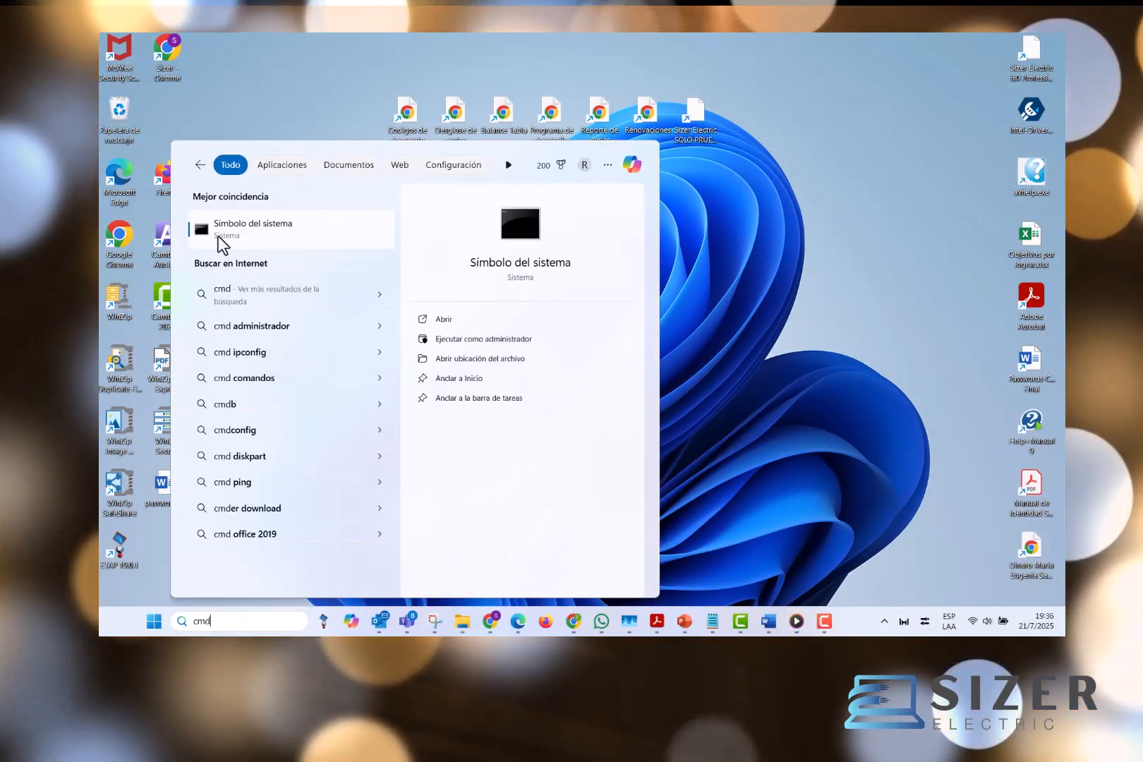
{"action": "left_click", "coordinate": [219, 235]}
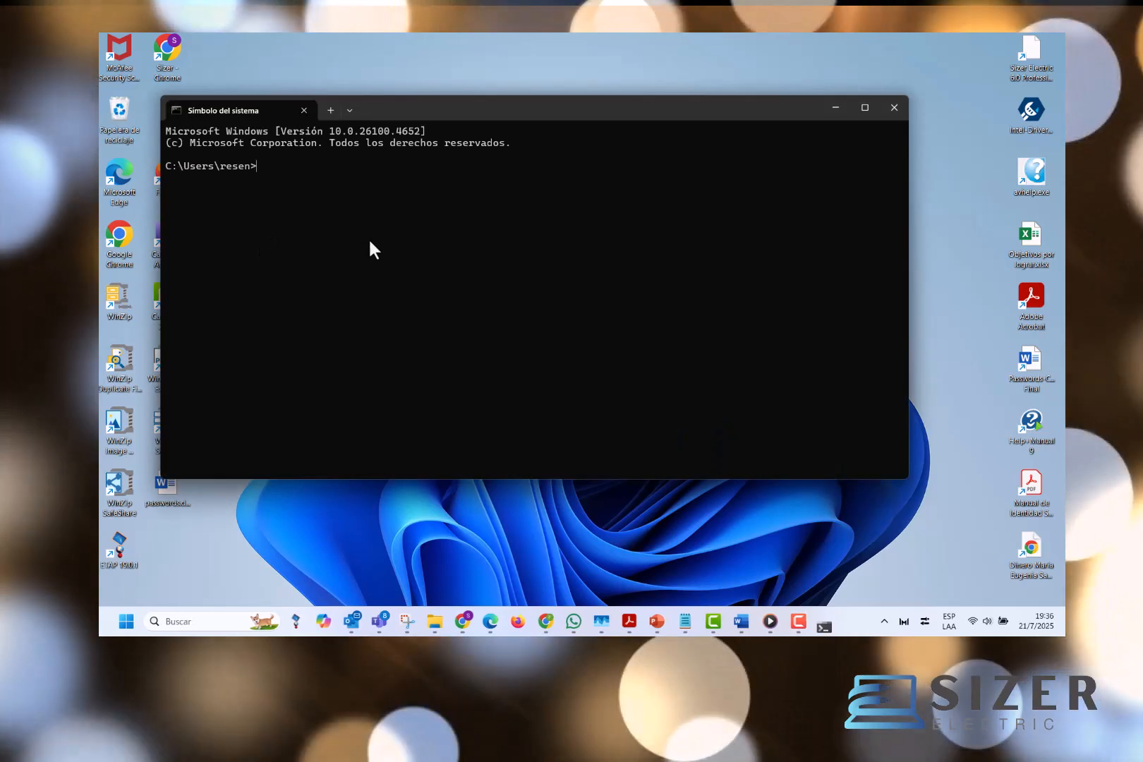
{"action": "type", "text": "pimng"}
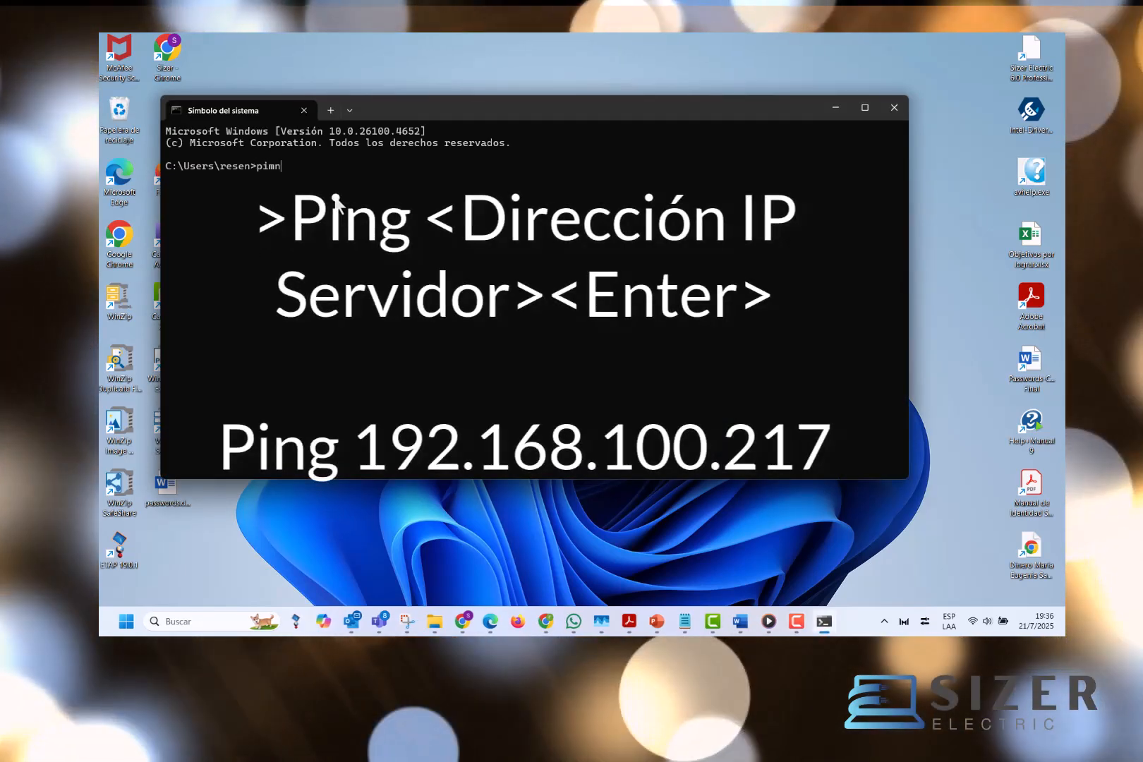
{"action": "key", "text": "BackSpace"}
{"action": "key", "text": "BackSpace"}
{"action": "key", "text": "BackSpace"}
{"action": "type", "text": "ng"}
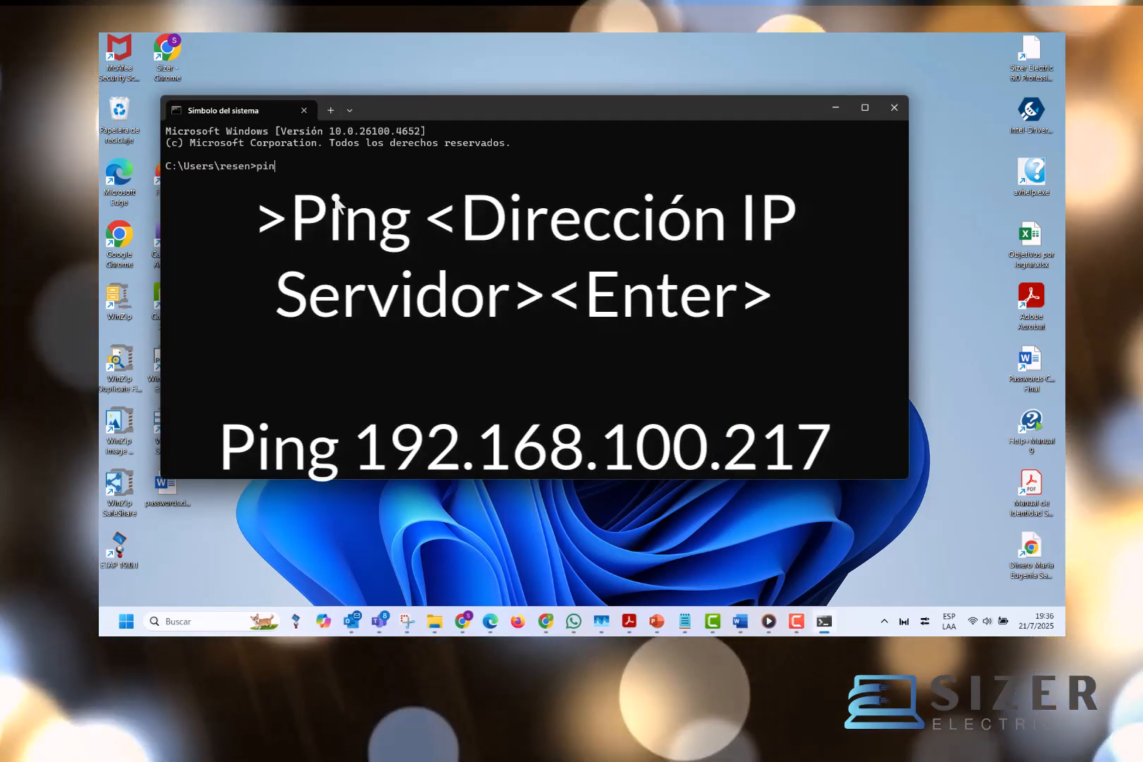
{"action": "type", "text": " 192.168.100.217"}
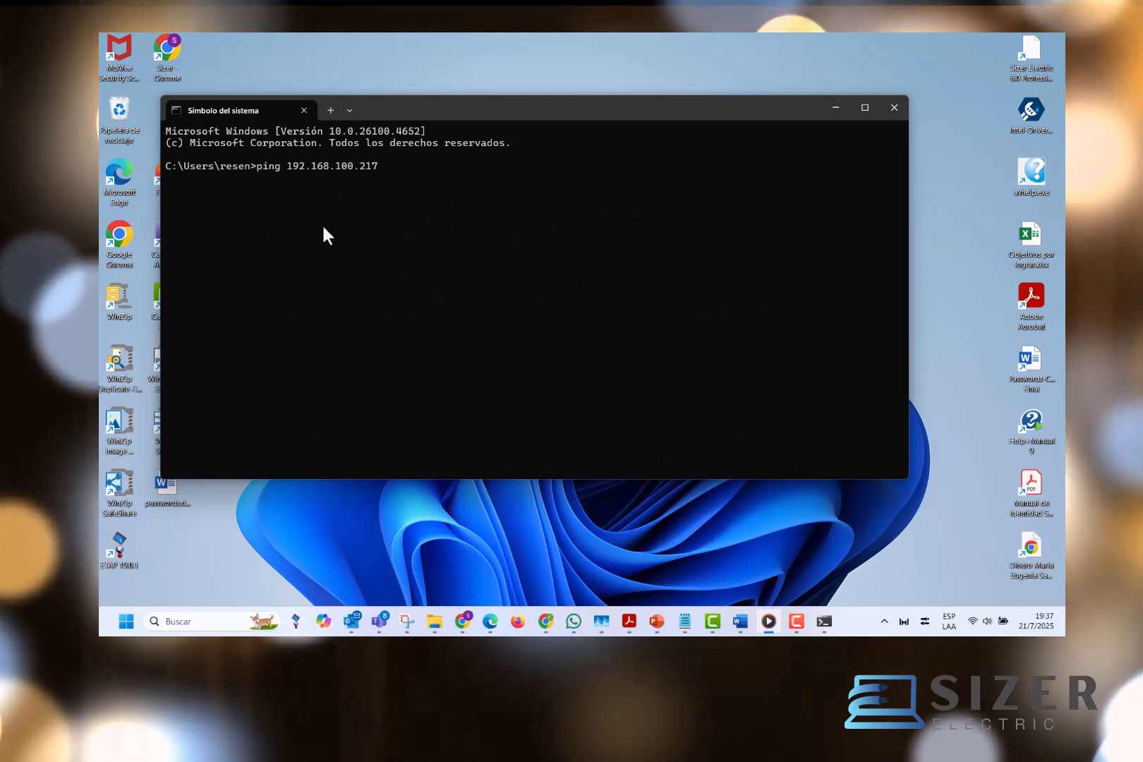
{"action": "key", "text": "Return"}
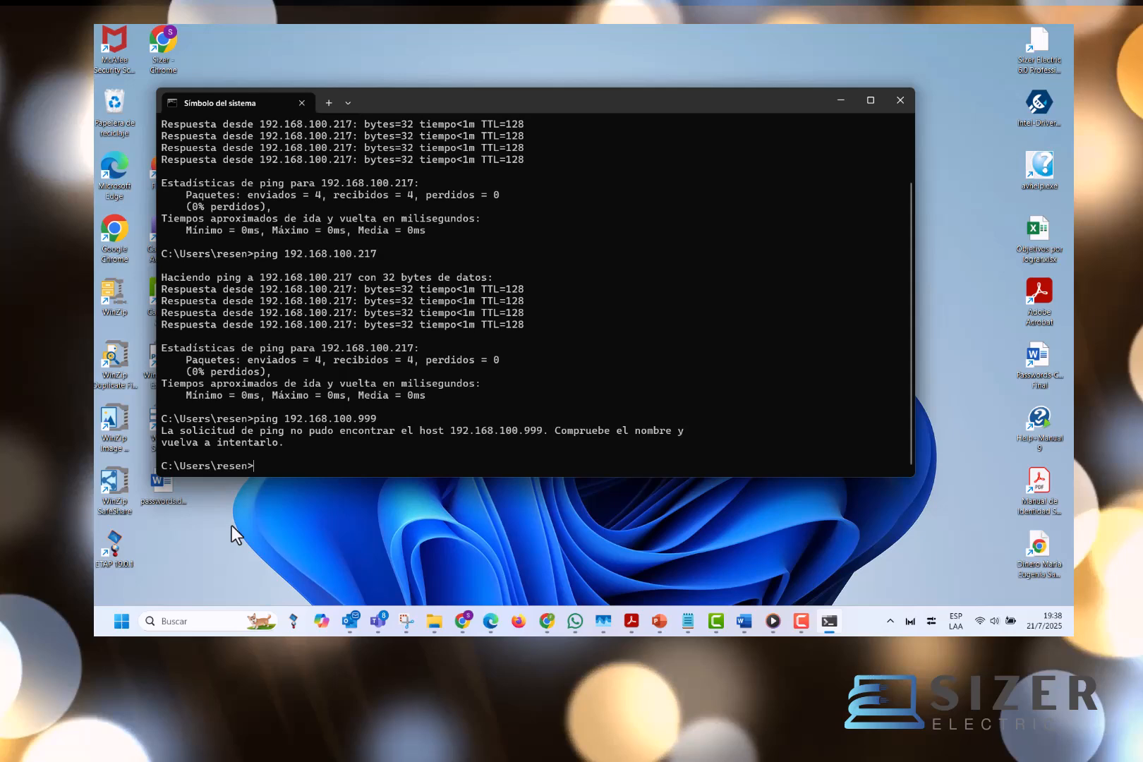
Try to clear the console with clr and highlight the response to the 192.168.100.999 ping
{"action": "type", "text": "clr"}
{"action": "key", "text": "Return"}
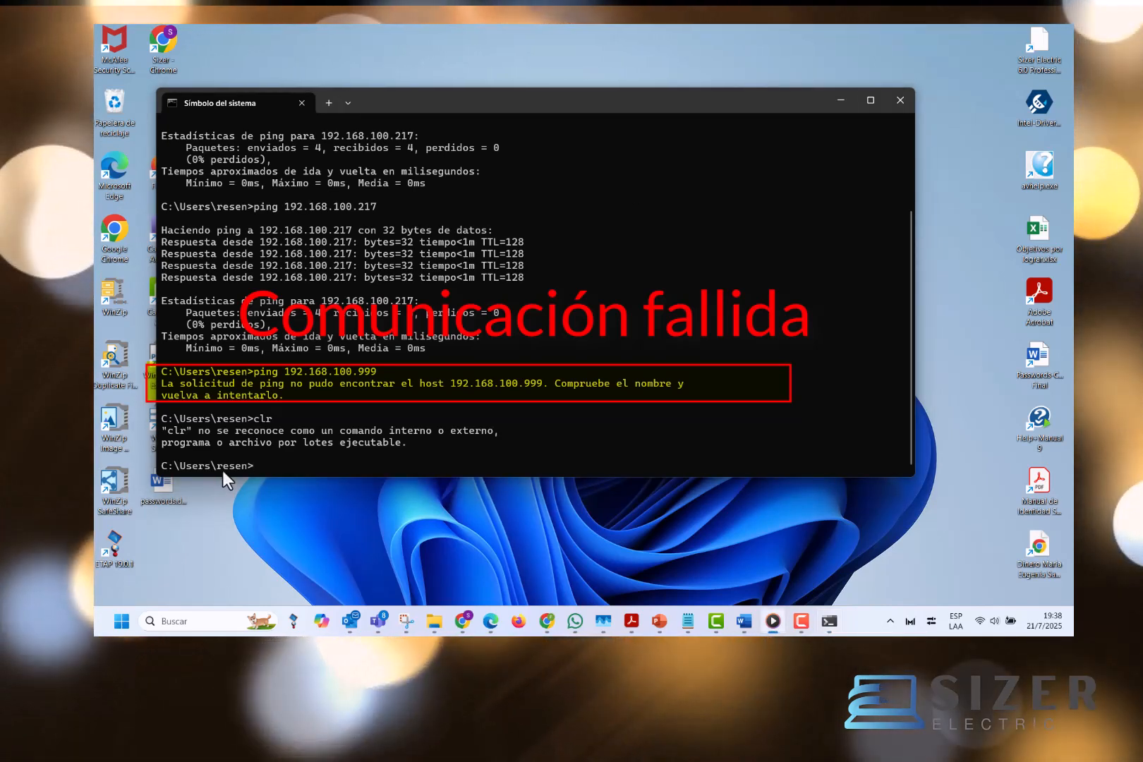
{"action": "left_click_drag", "start_coordinate": [295, 396], "coordinate": [151, 388]}
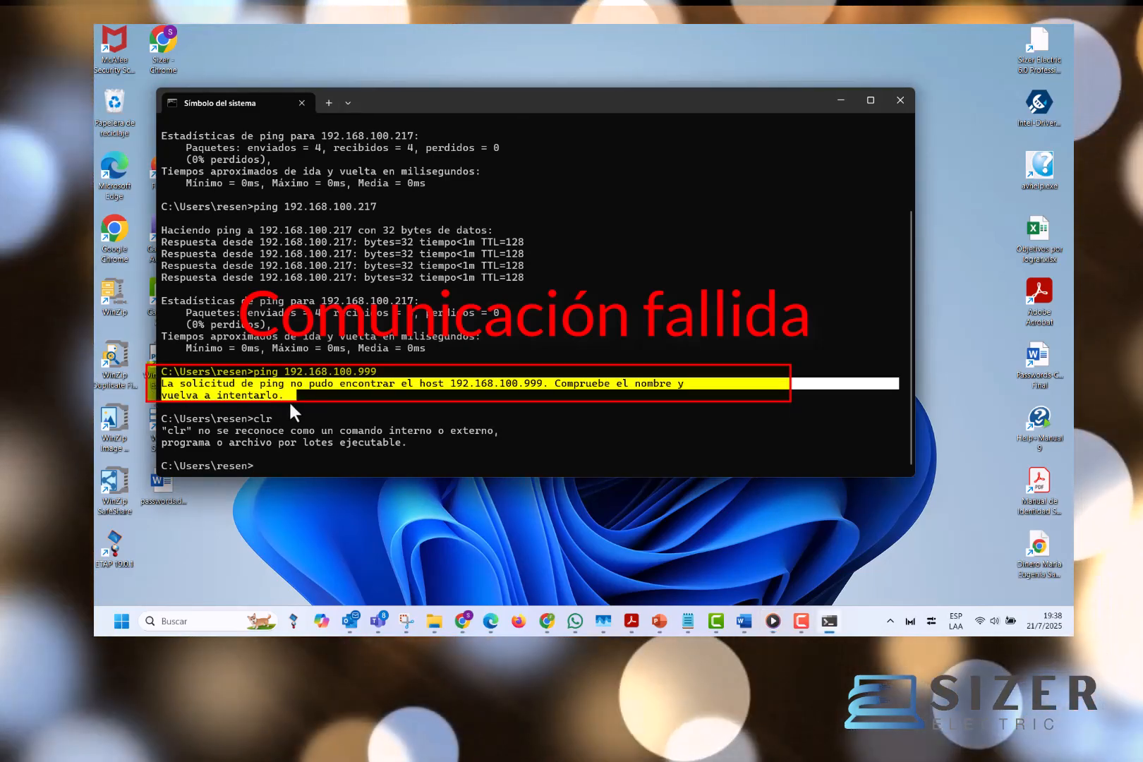
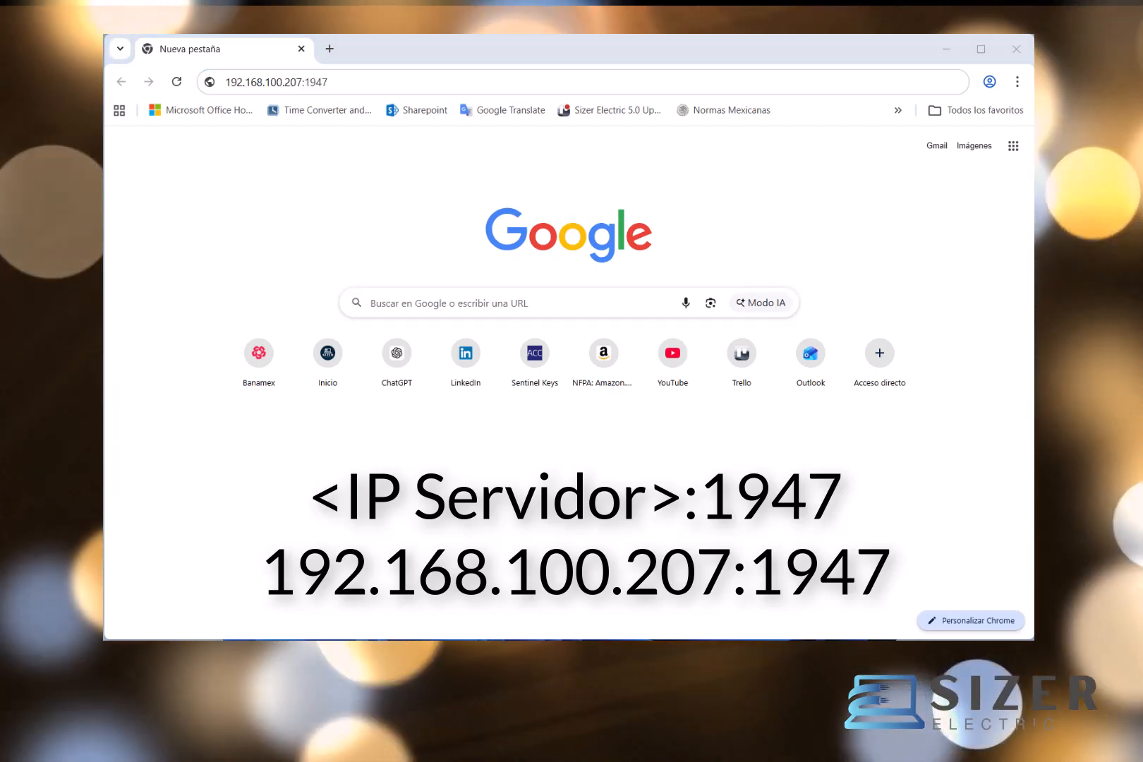
Switch to Chrome and put the server address 192.168.100.207:1947 in focus in the address bar
{"action": "left_click", "coordinate": [302, 82]}
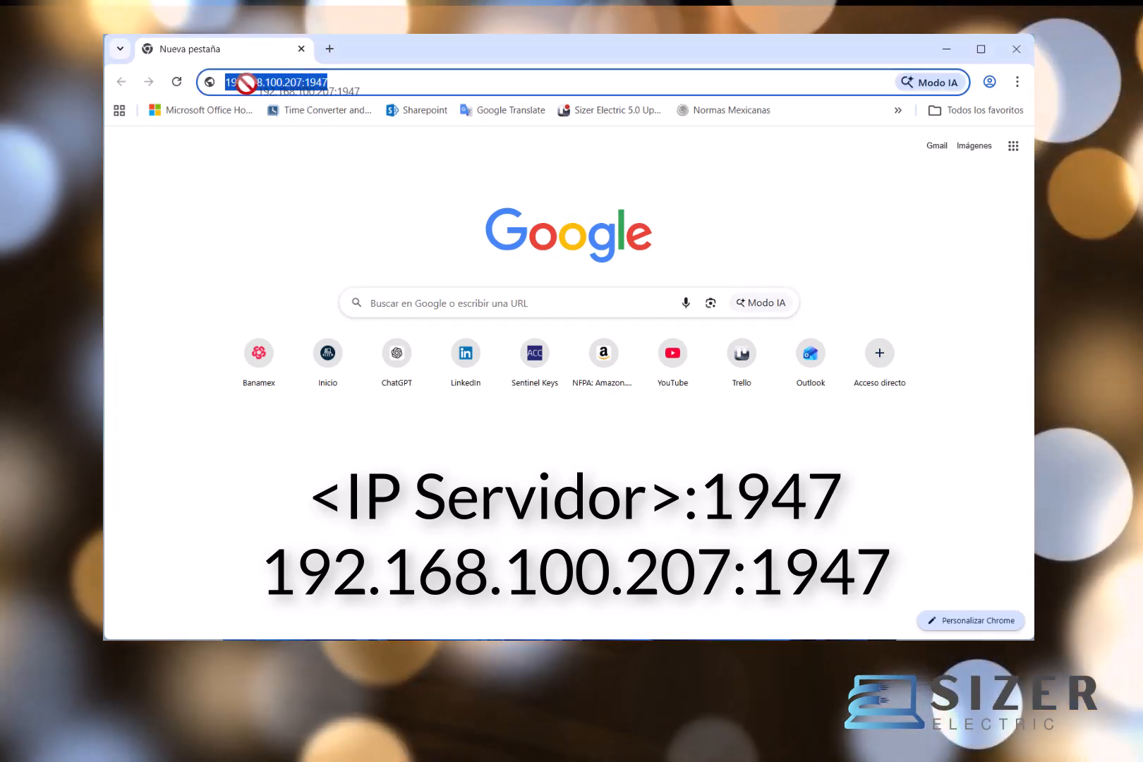
{"action": "left_click", "coordinate": [299, 83]}
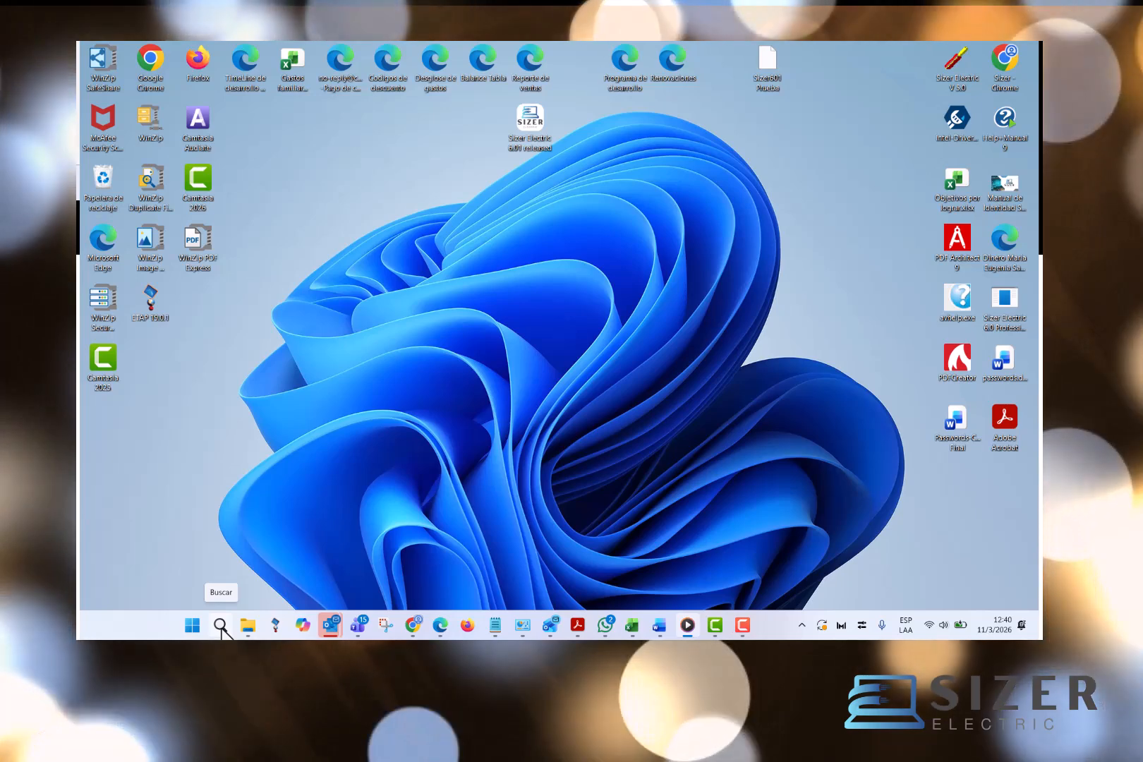
Search Windows for "fire", open Firewall de Windows Defender and bring up its advanced configuration
{"action": "left_click", "coordinate": [220, 625]}
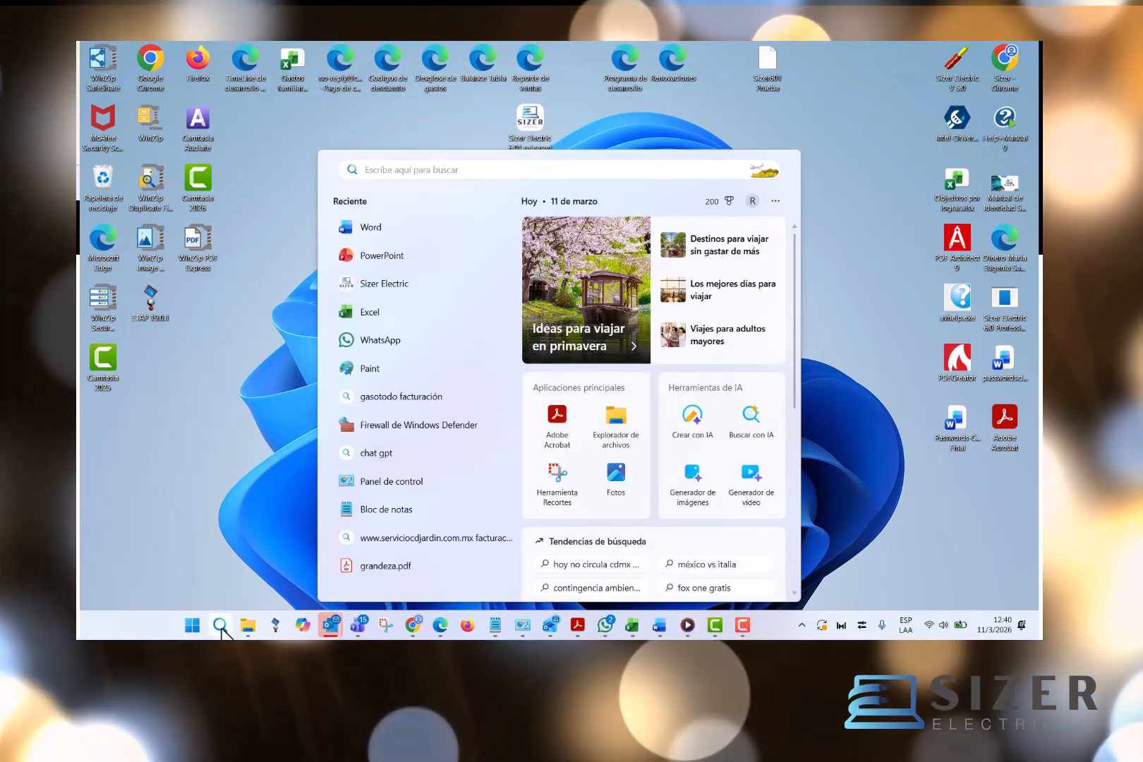
{"action": "type", "text": "fire"}
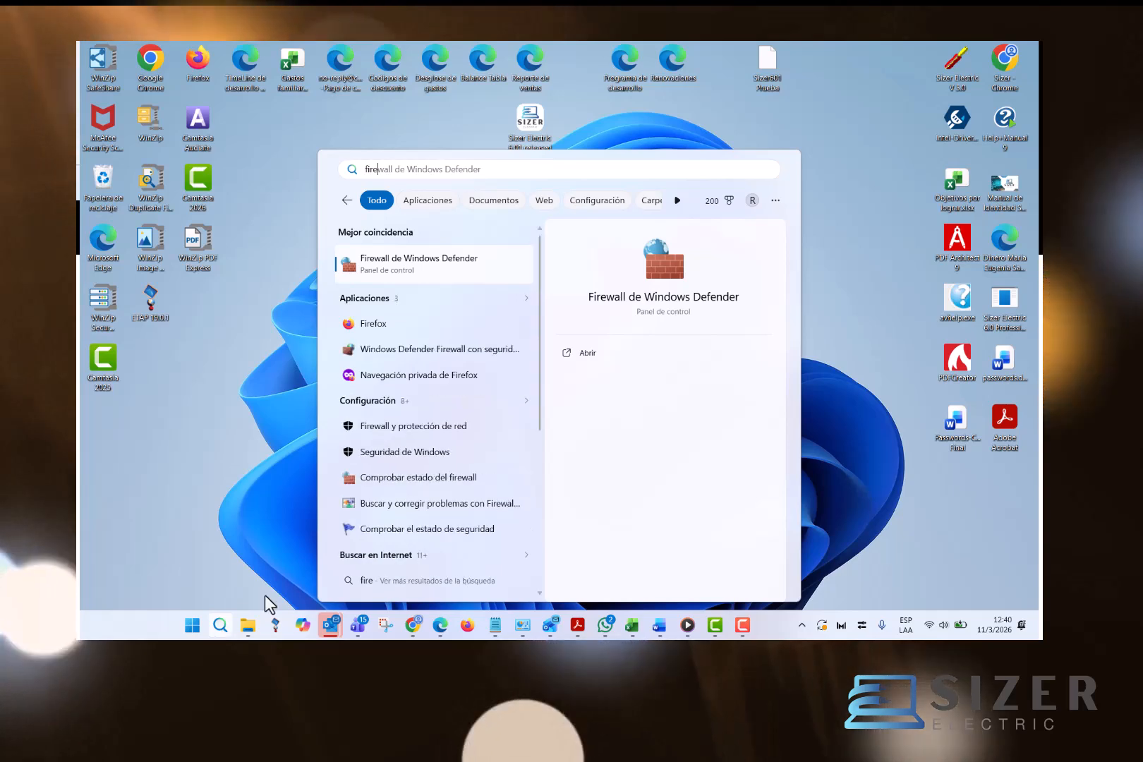
{"action": "left_click", "coordinate": [389, 267]}
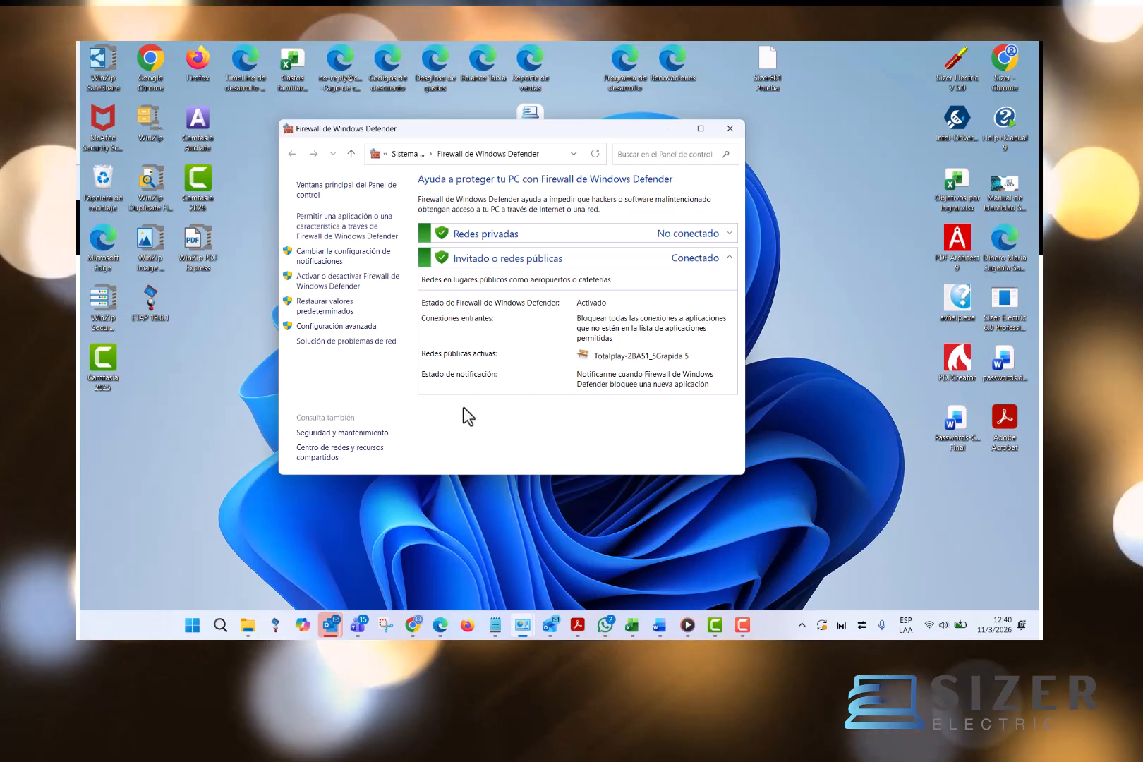
{"action": "left_click", "coordinate": [322, 327]}
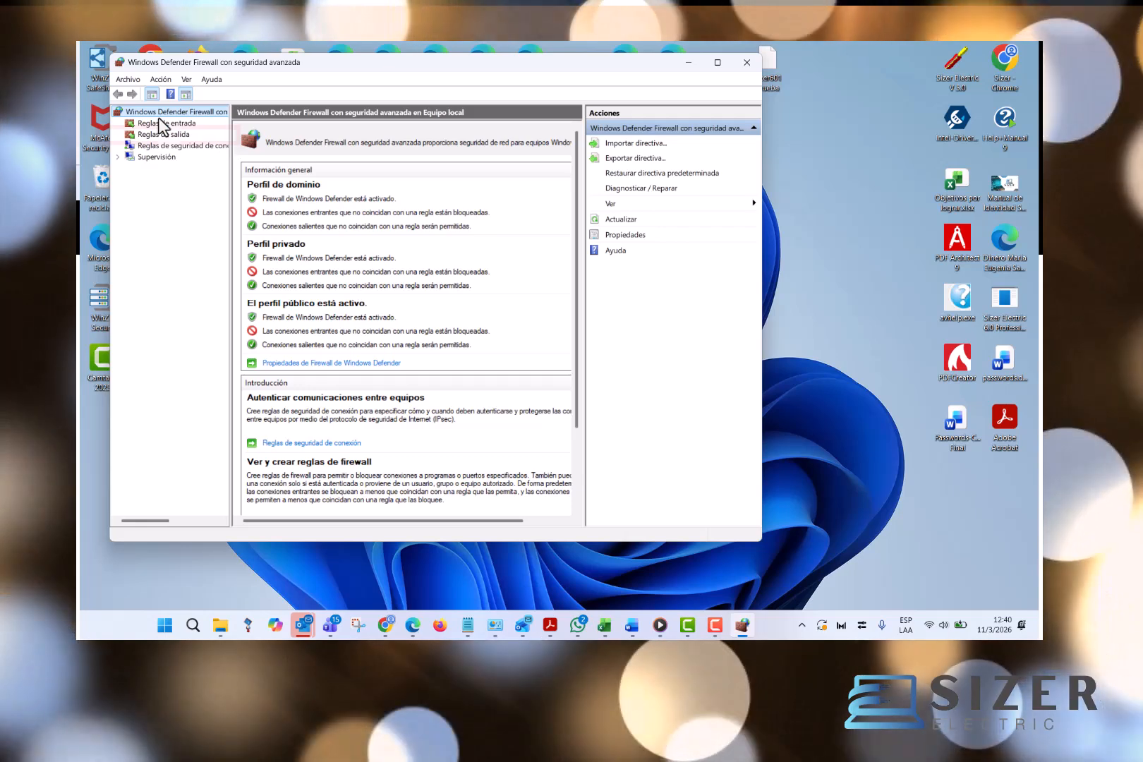
Start a new outbound firewall rule (Reglas de salida) with the rule type Personalizada
{"action": "left_click", "coordinate": [175, 135]}
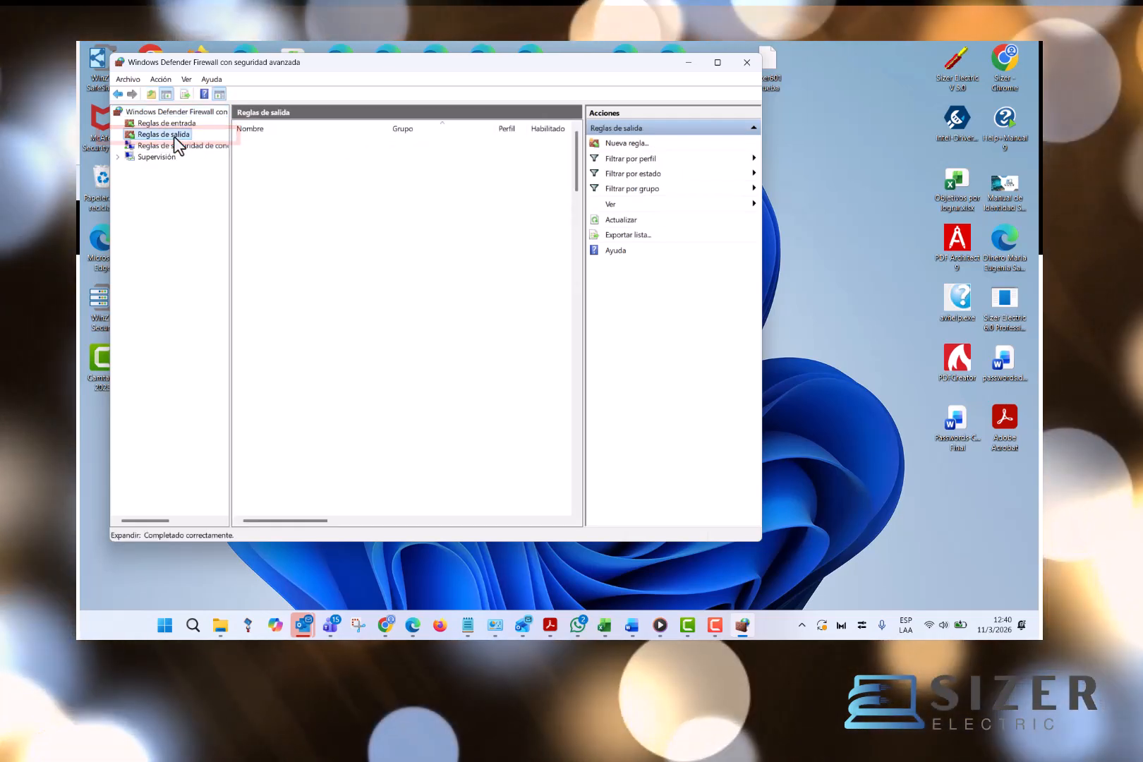
{"action": "left_click", "coordinate": [635, 145]}
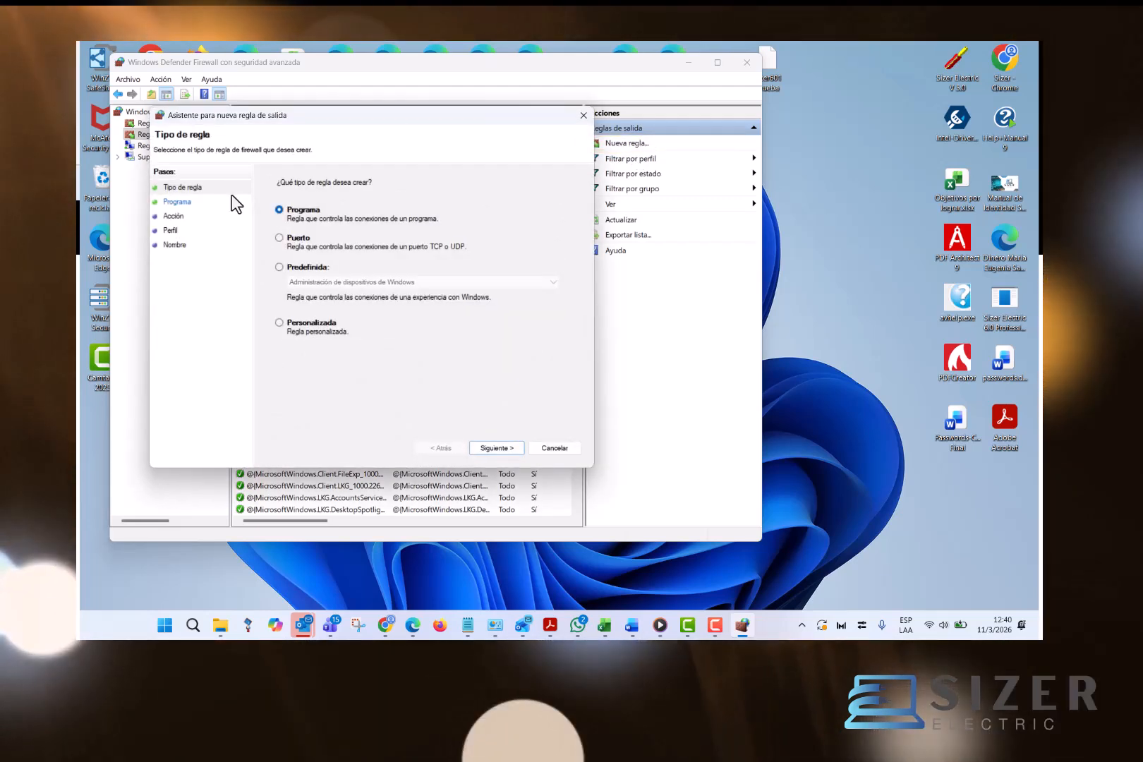
{"action": "left_click", "coordinate": [292, 324]}
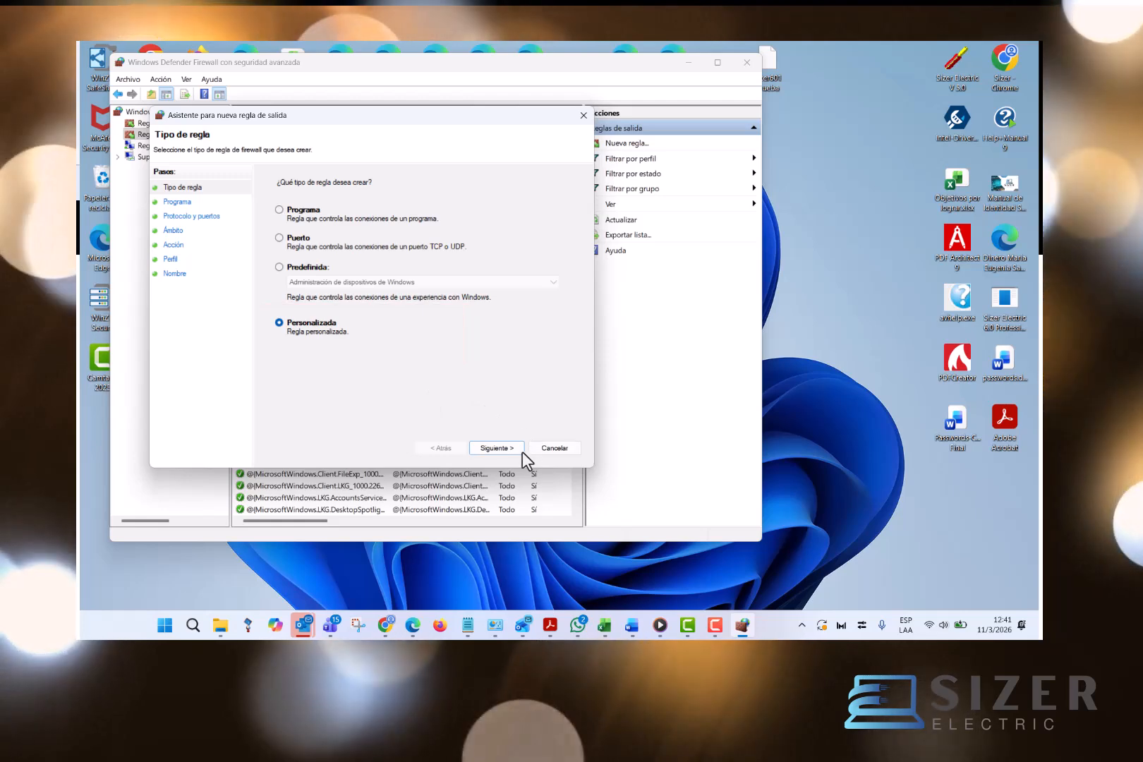
{"action": "left_click", "coordinate": [496, 449]}
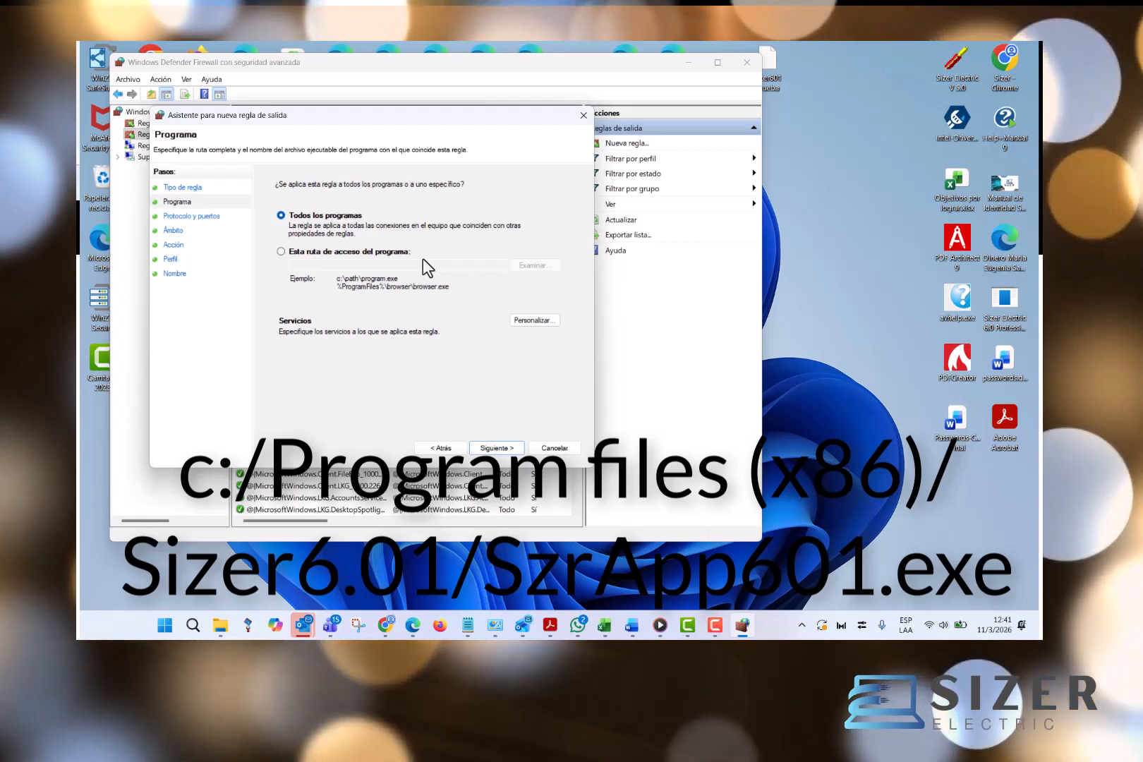
Apply the outbound rule to Todos los programas with the protocol type Cualquiera and continue to the scope settings
{"action": "left_click", "coordinate": [498, 447]}
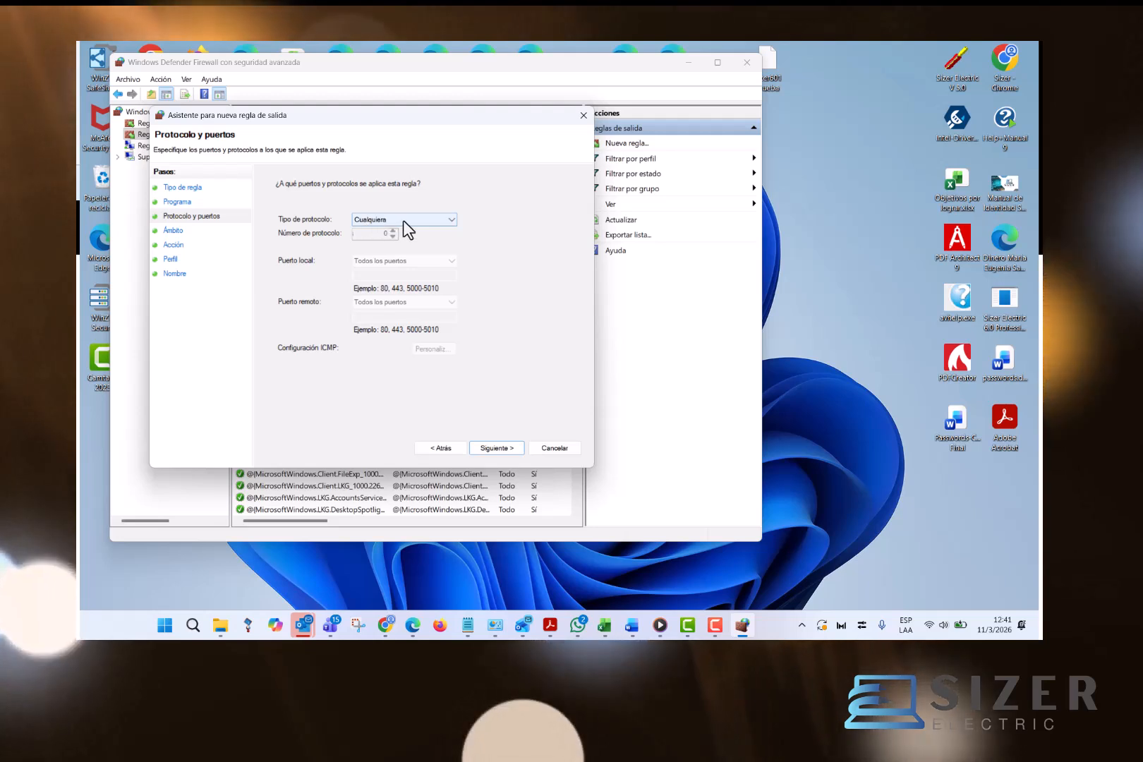
{"action": "left_click", "coordinate": [406, 220]}
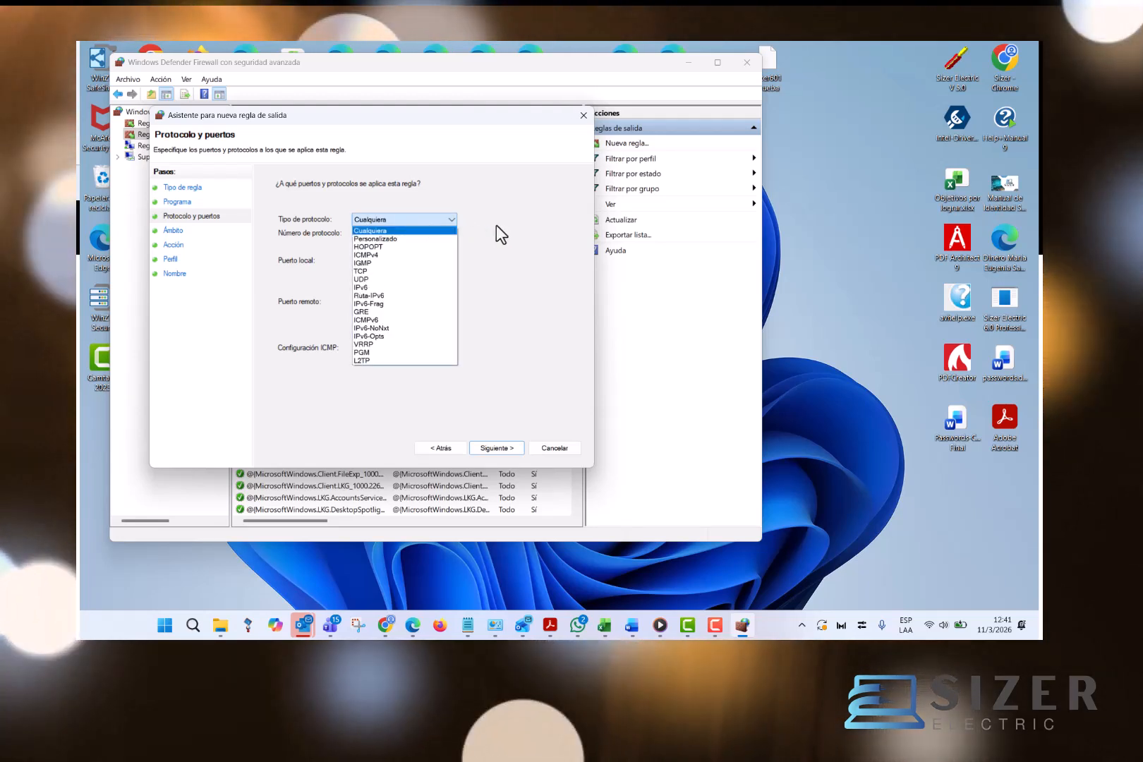
{"action": "left_click", "coordinate": [496, 226]}
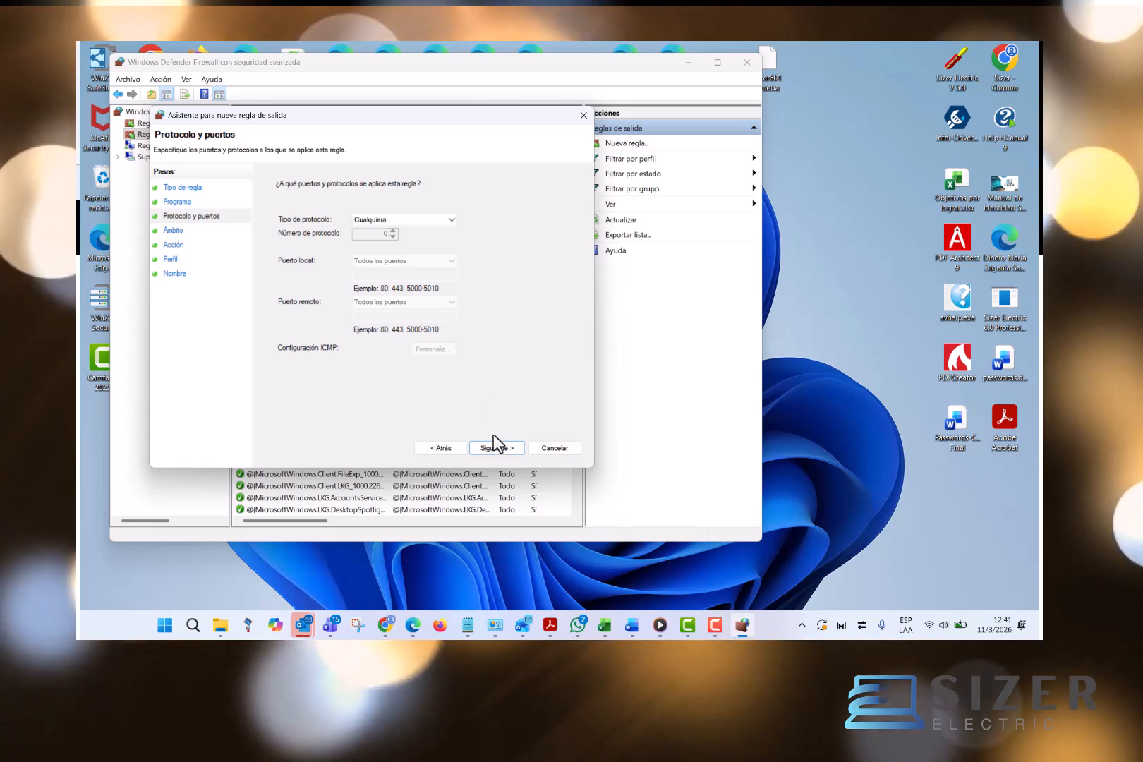
{"action": "left_click", "coordinate": [497, 449]}
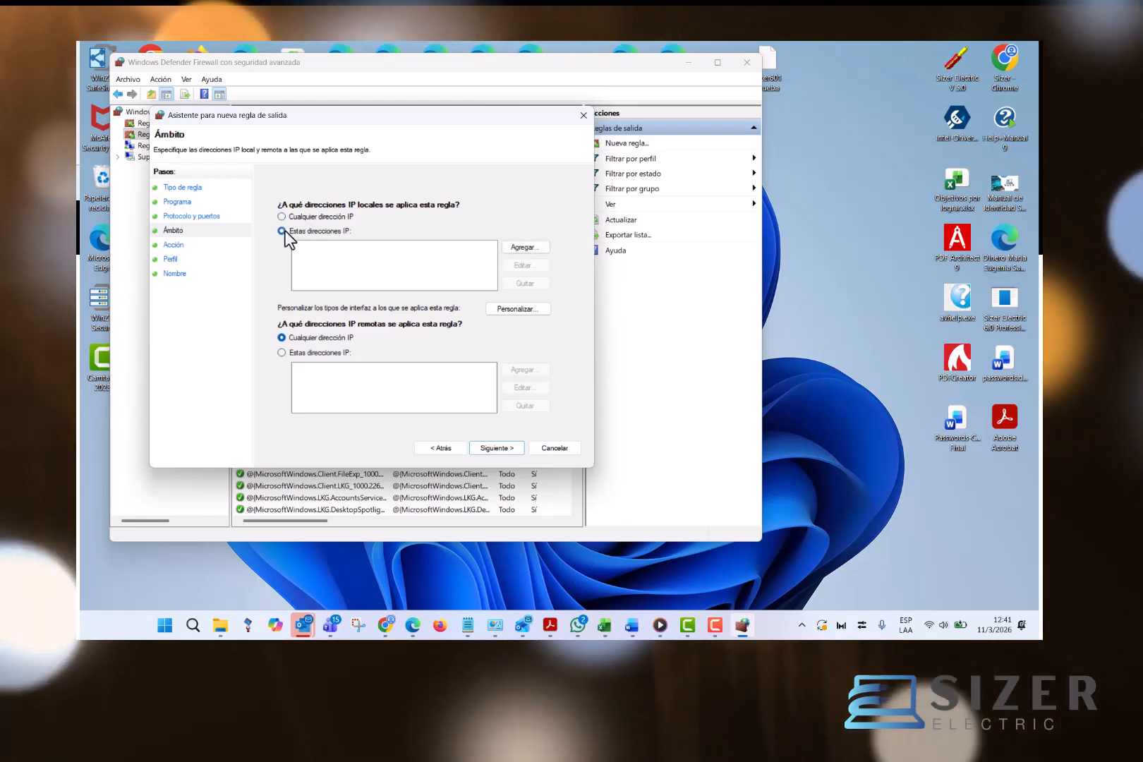
Limit the rule's local scope to the IP address 157.198.234.22, with any remote address, and continue to the action settings
{"action": "left_click", "coordinate": [283, 230]}
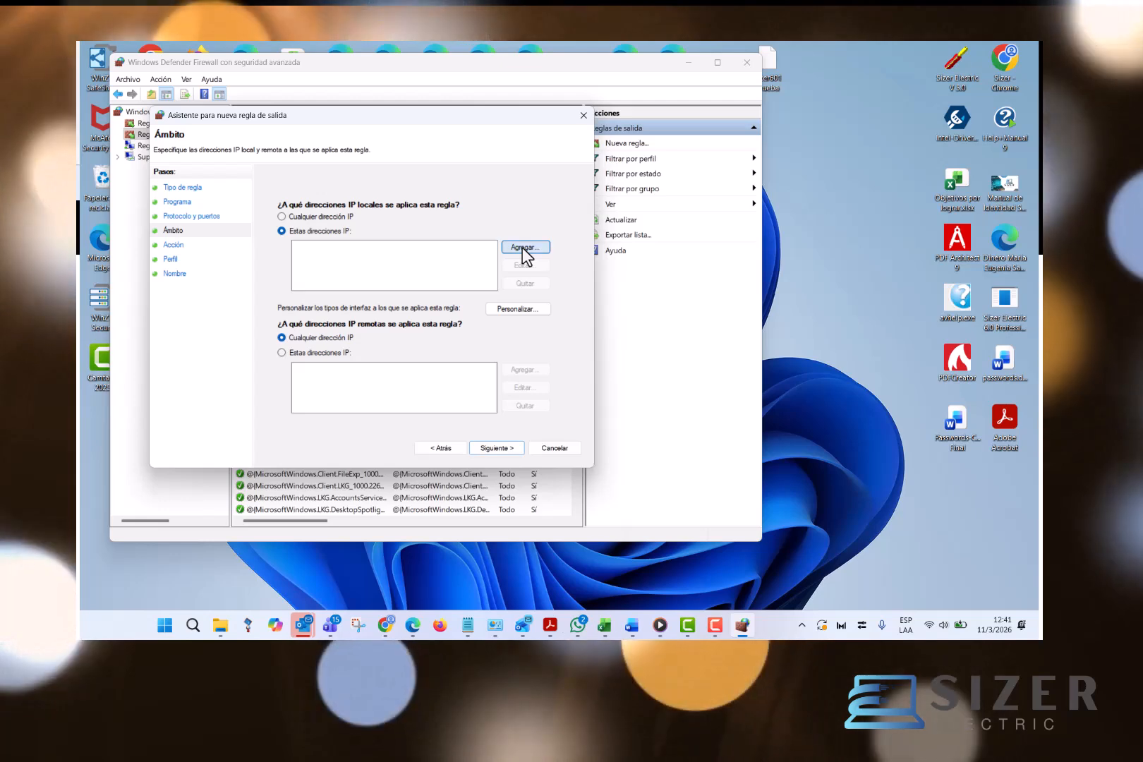
{"action": "left_click", "coordinate": [523, 248]}
{"action": "type", "text": "15"}
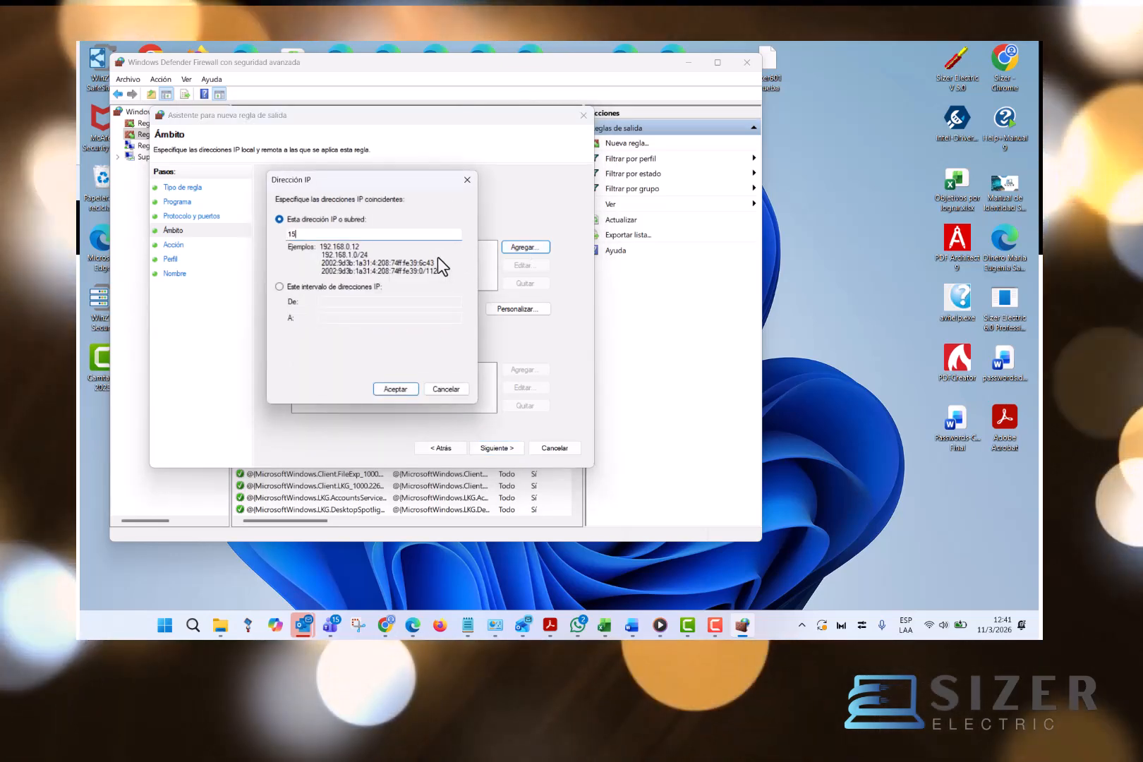
{"action": "type", "text": "7.198."}
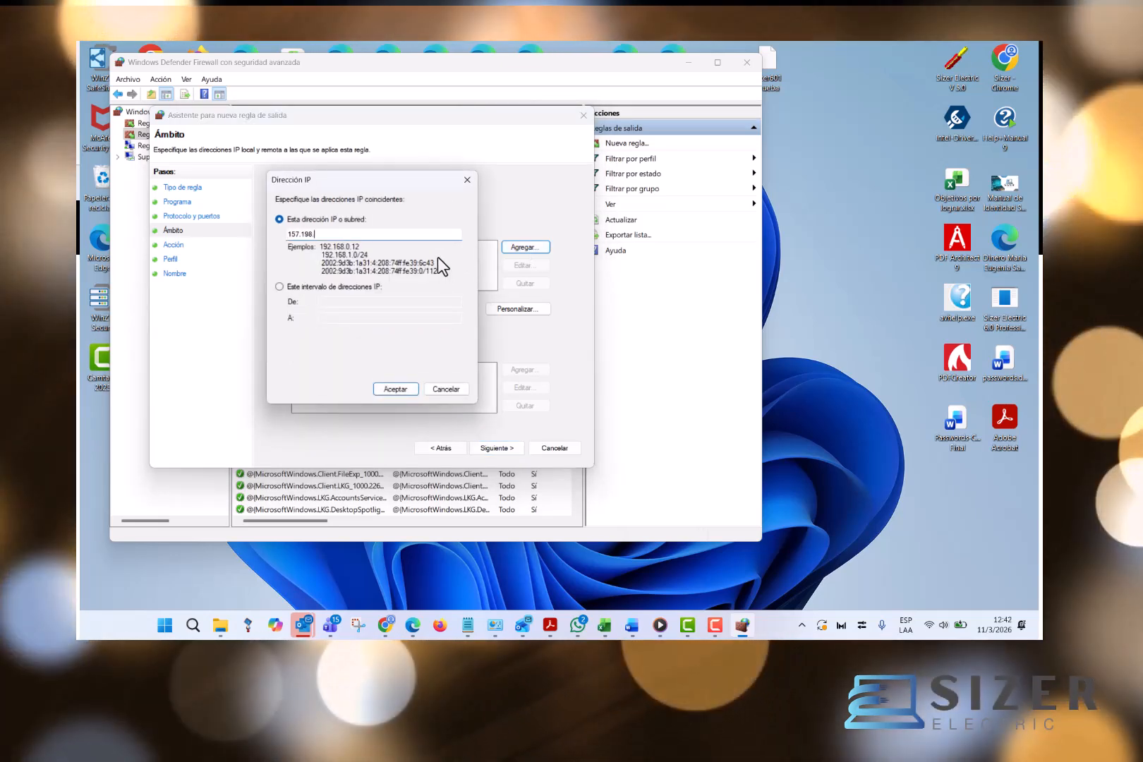
{"action": "type", "text": "234.22"}
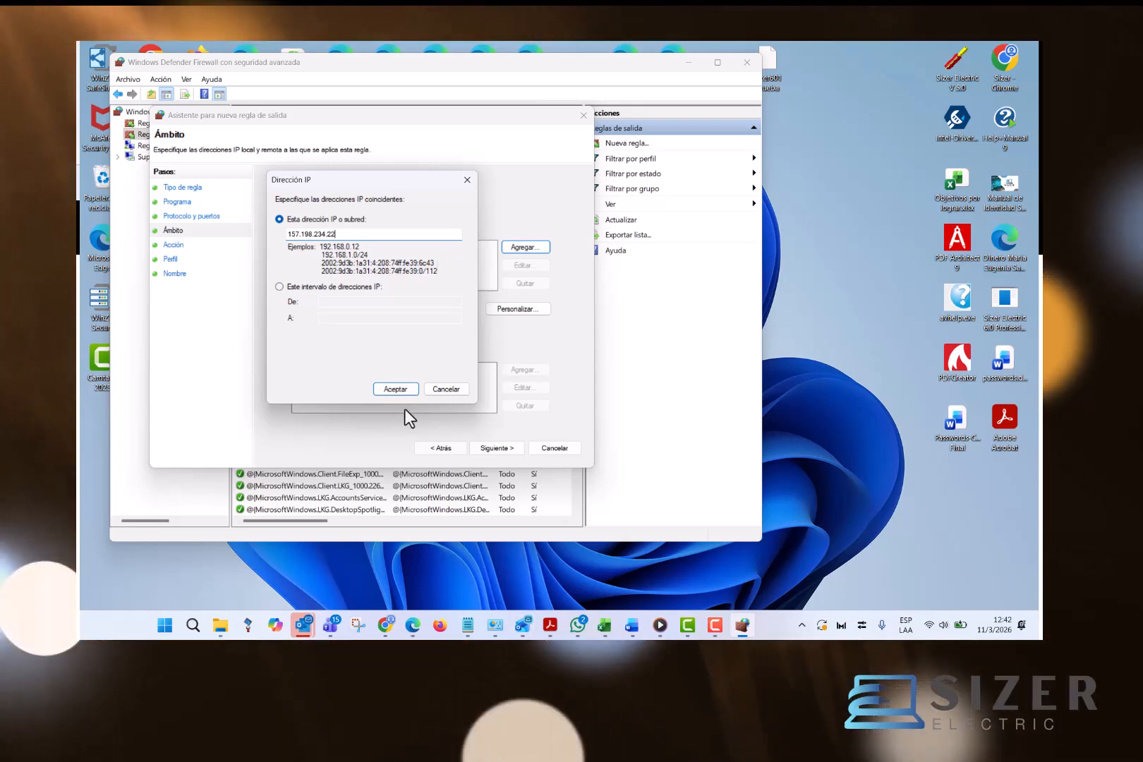
{"action": "left_click", "coordinate": [406, 390]}
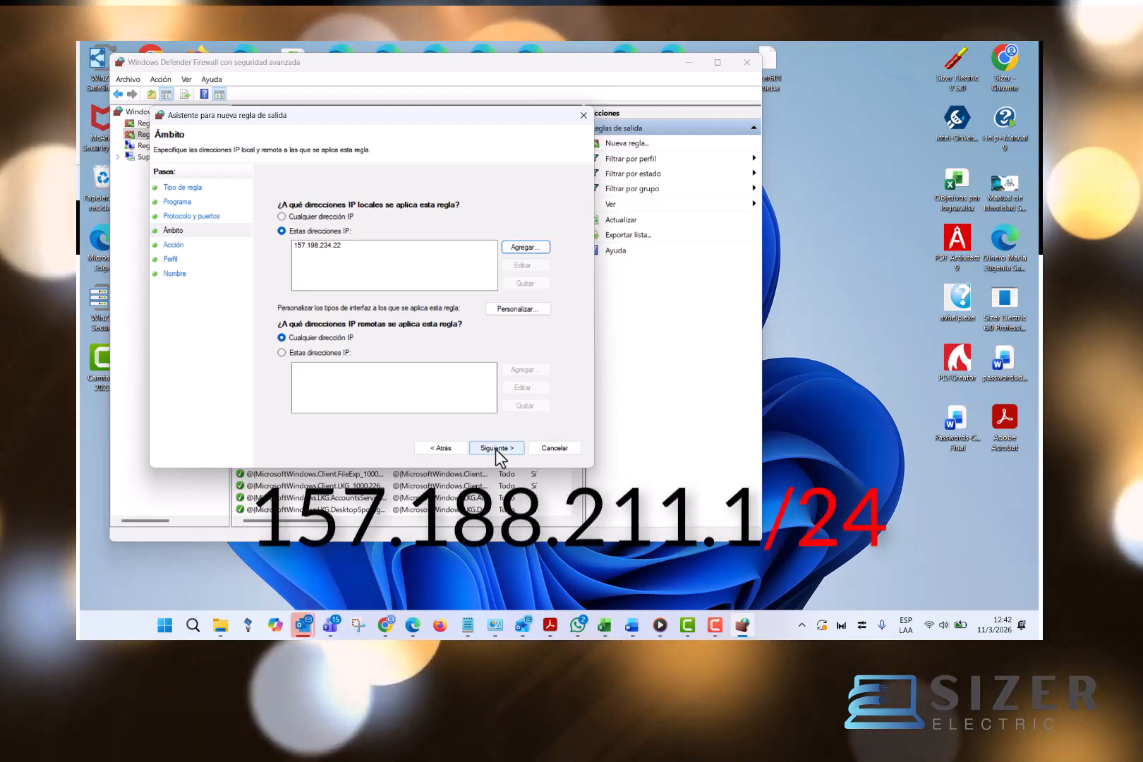
{"action": "left_click", "coordinate": [495, 449]}
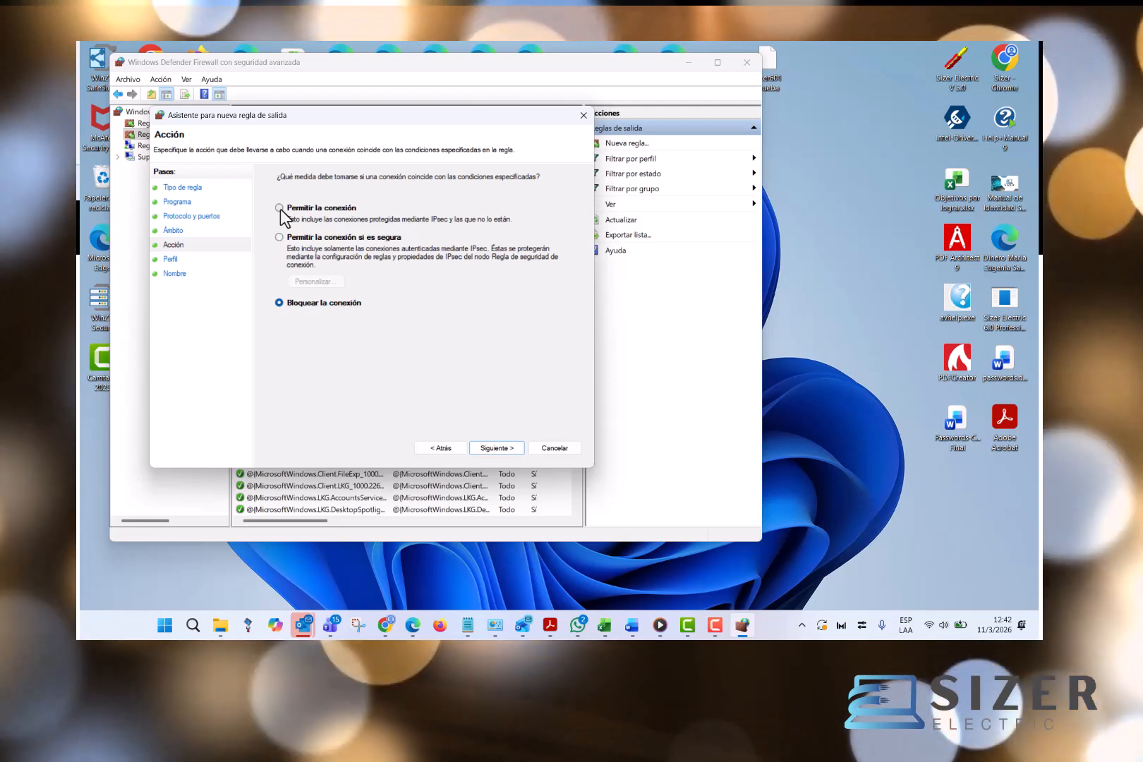
Set the rule's action to Permitir la conexión and apply it to the Dominio, Privado and Público profiles
{"action": "left_click", "coordinate": [279, 207]}
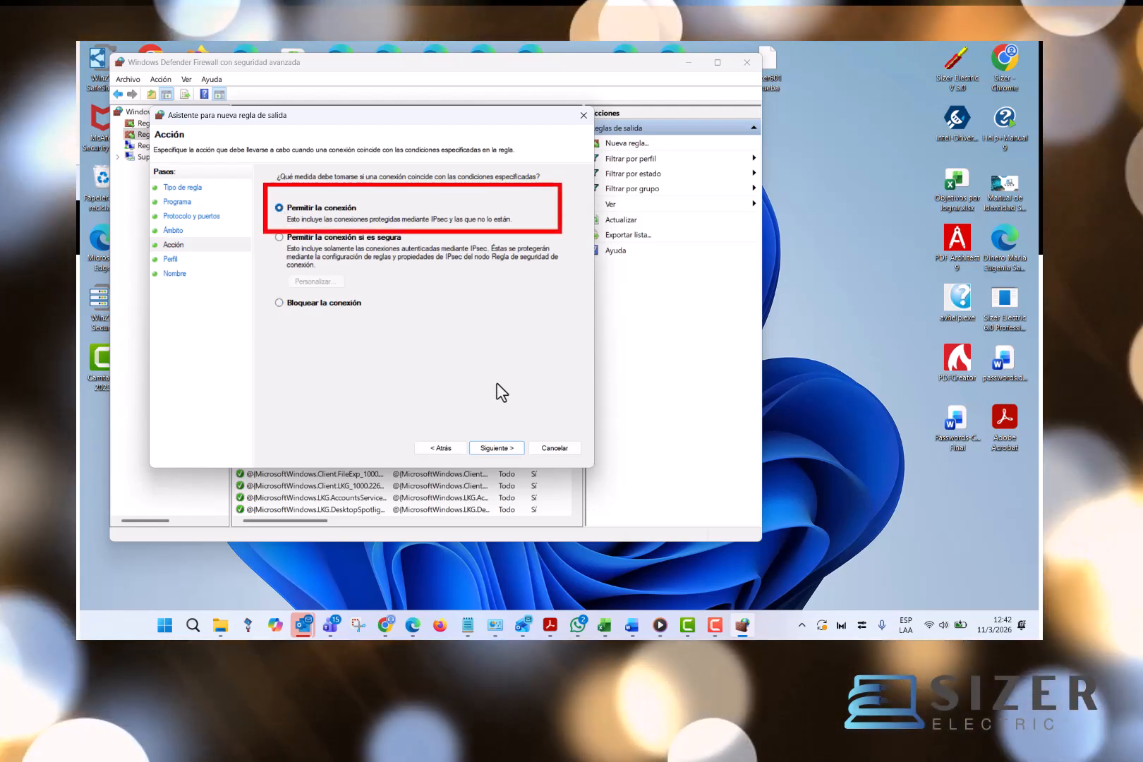
{"action": "left_click", "coordinate": [501, 446]}
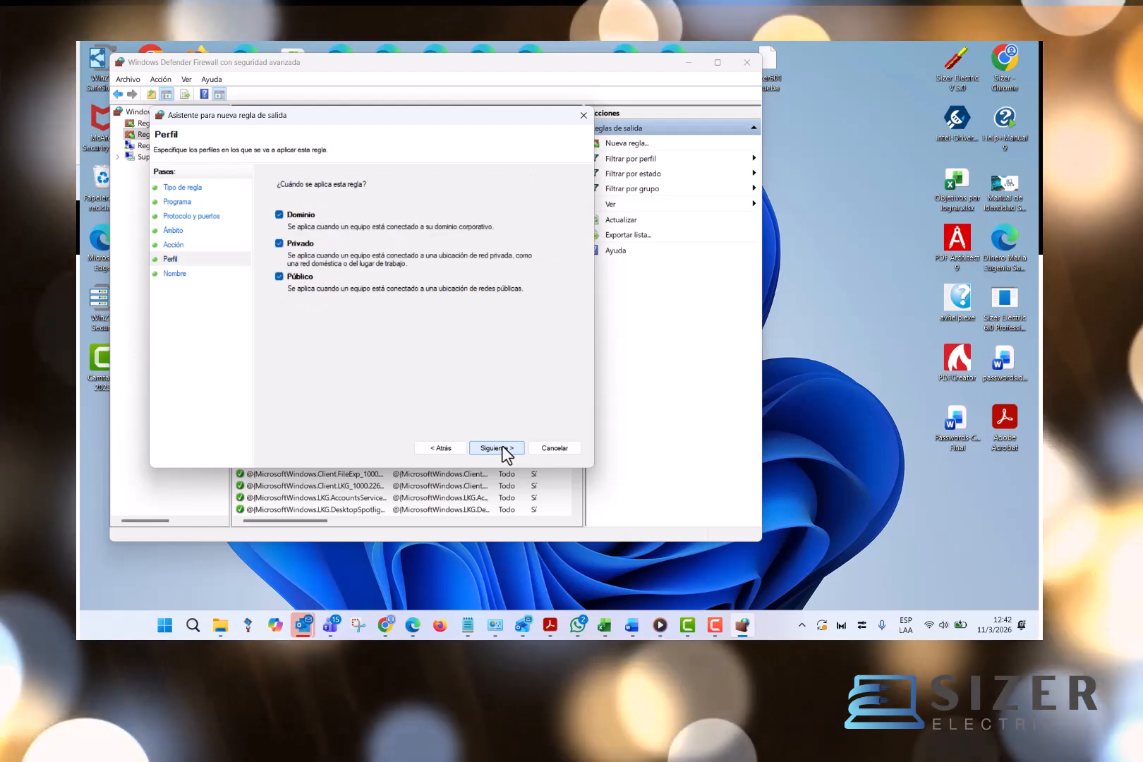
{"action": "left_click", "coordinate": [279, 215]}
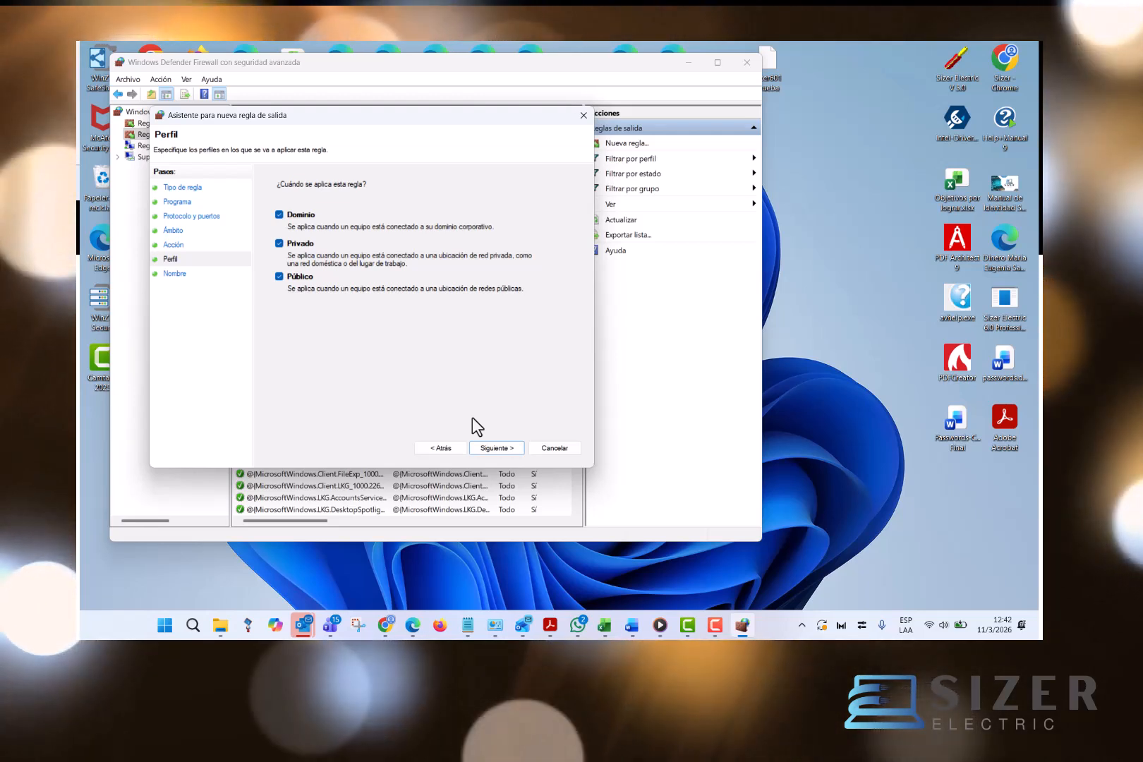
{"action": "left_click", "coordinate": [503, 451]}
Name the rule "Sizer", describe it as "Acceso a Sizer" and finish creating it
{"action": "type", "text": "S"}
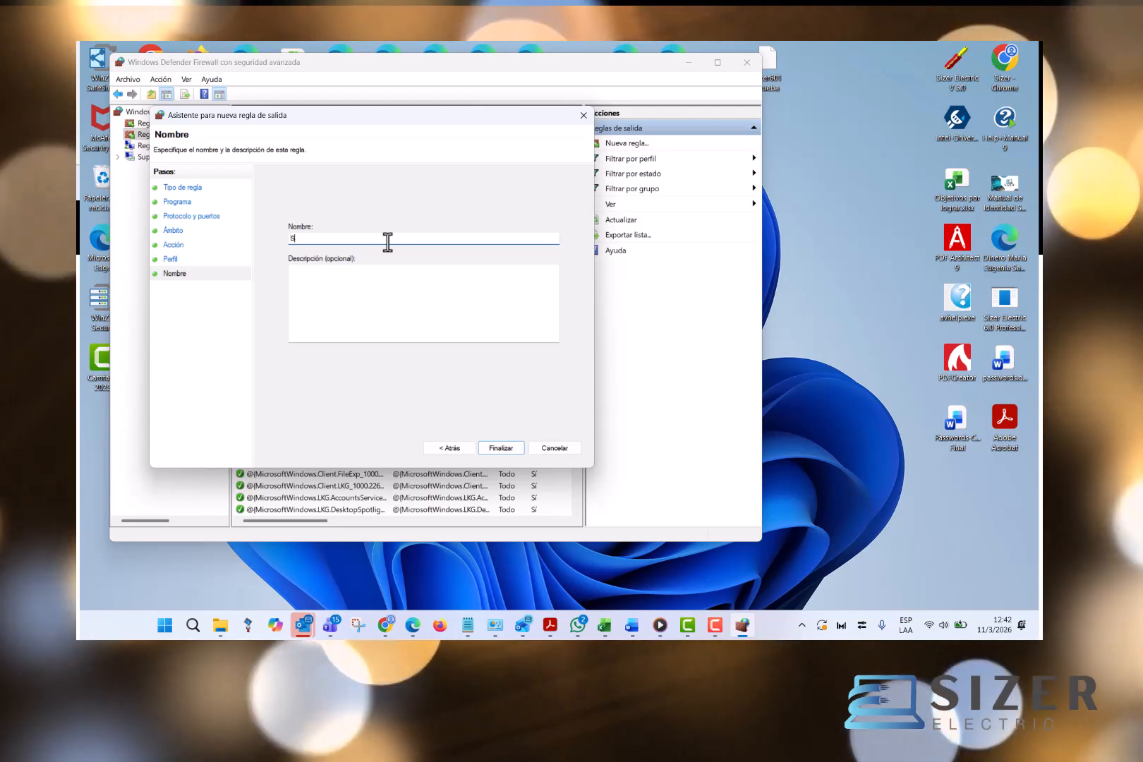
{"action": "type", "text": "ize"}
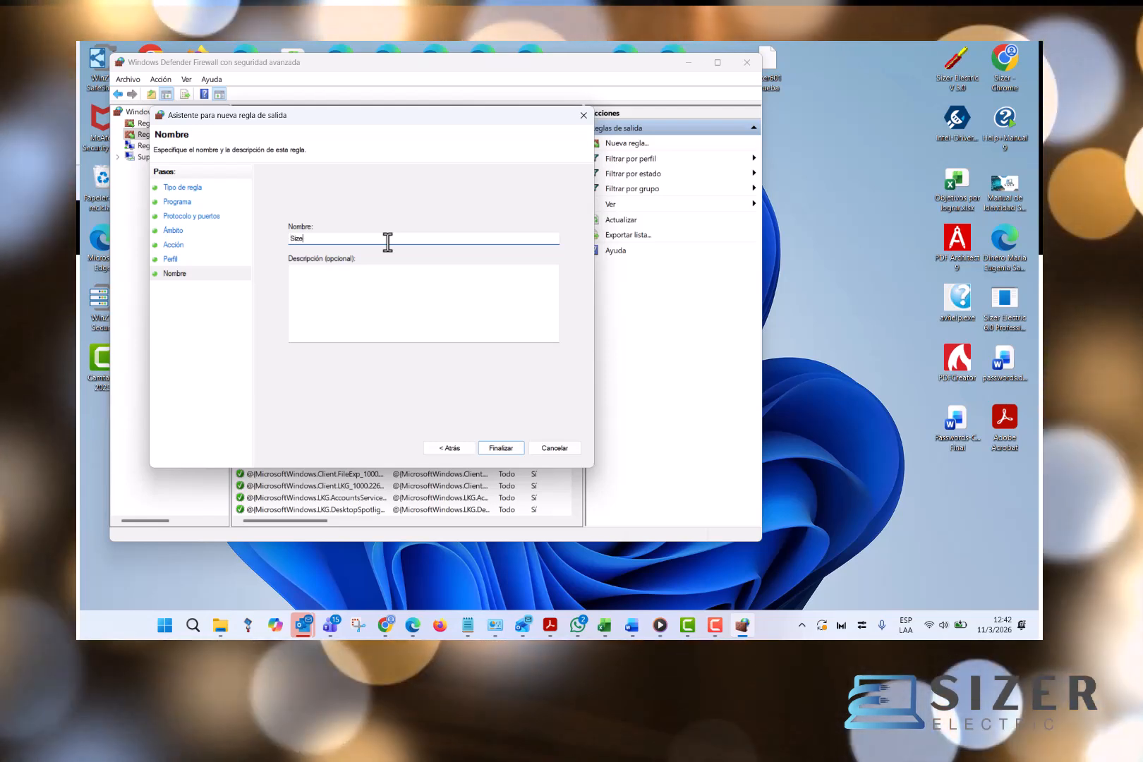
{"action": "type", "text": "r"}
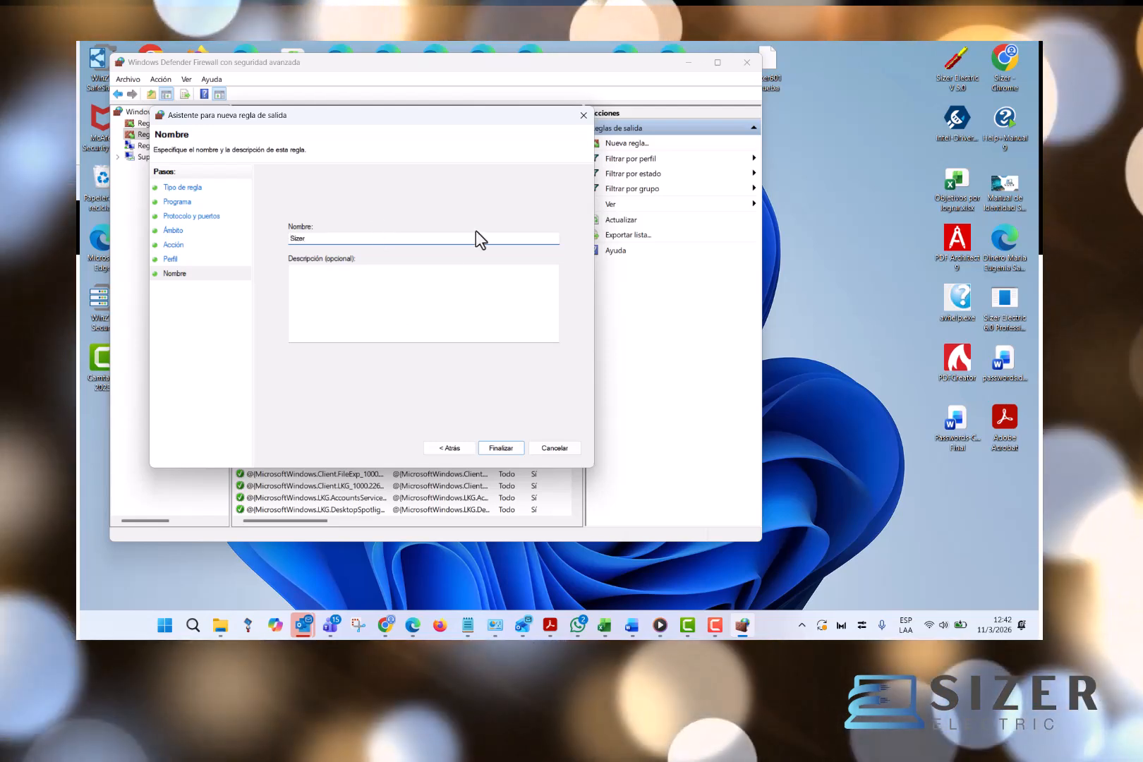
{"action": "left_click", "coordinate": [427, 289]}
{"action": "type", "text": "Acce"}
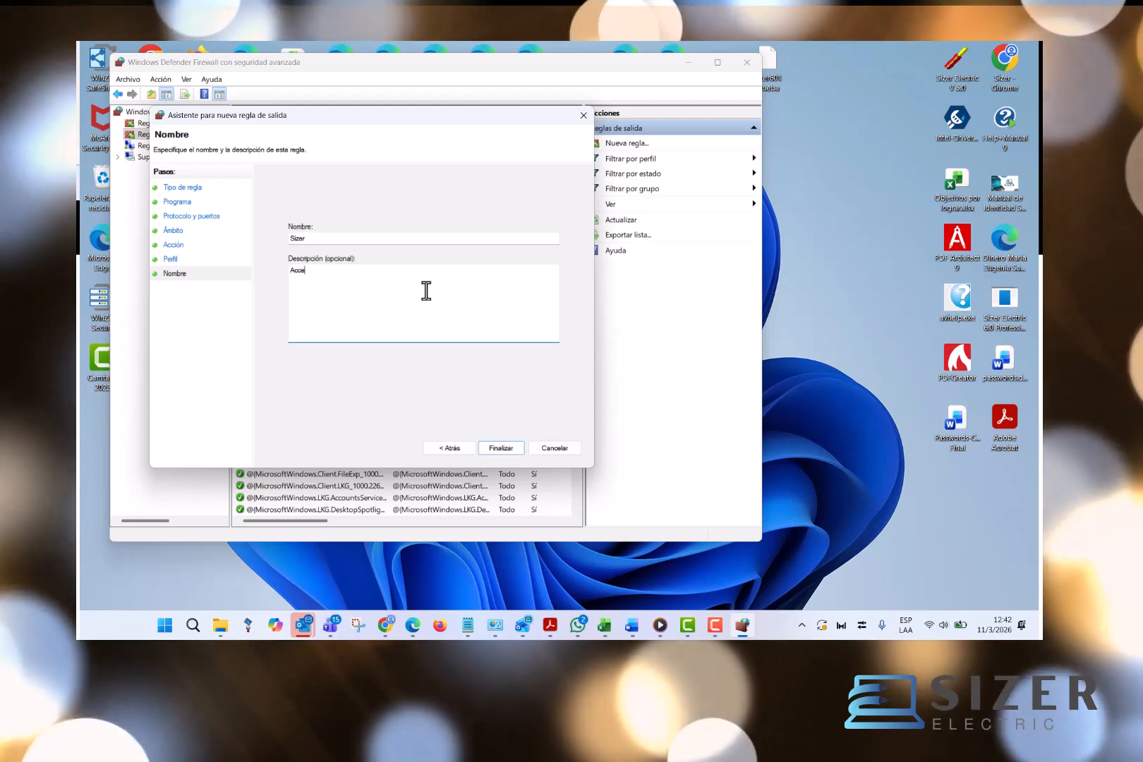
{"action": "type", "text": "so a"}
{"action": "key", "text": "BackSpace"}
{"action": "key", "text": "BackSpace"}
{"action": "key", "text": "BackSpace"}
{"action": "key", "text": "BackSpace"}
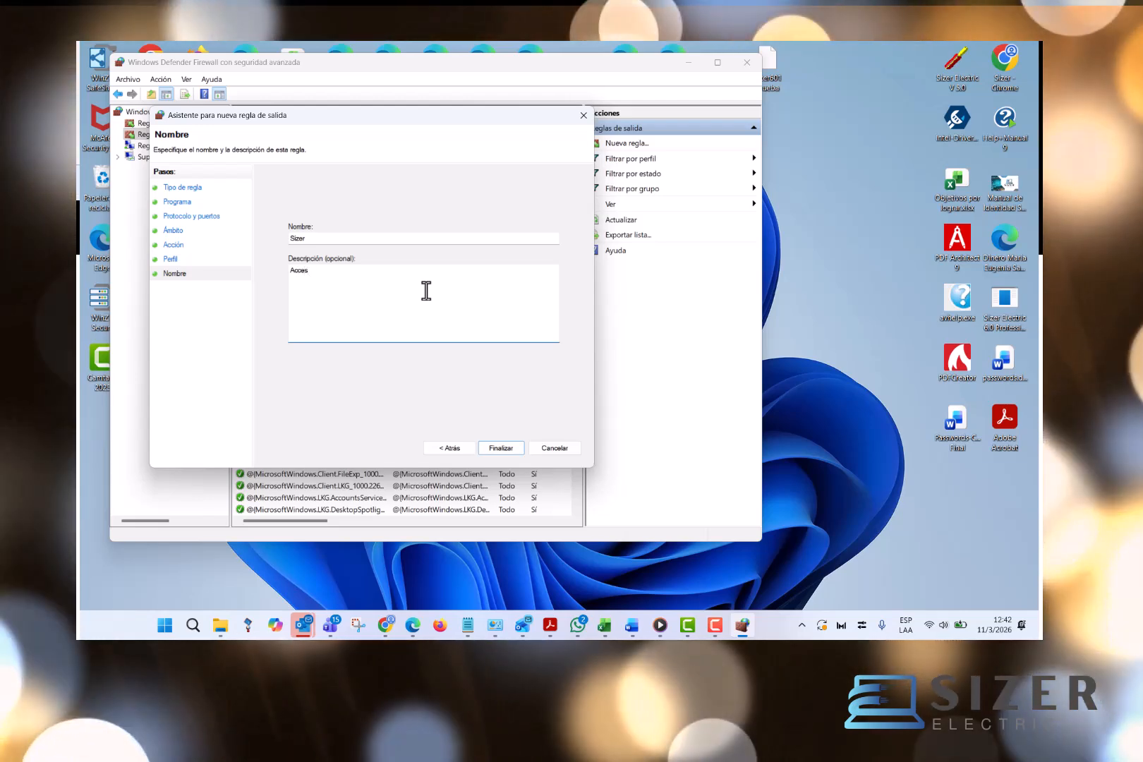
{"action": "type", "text": "o a Sizer"}
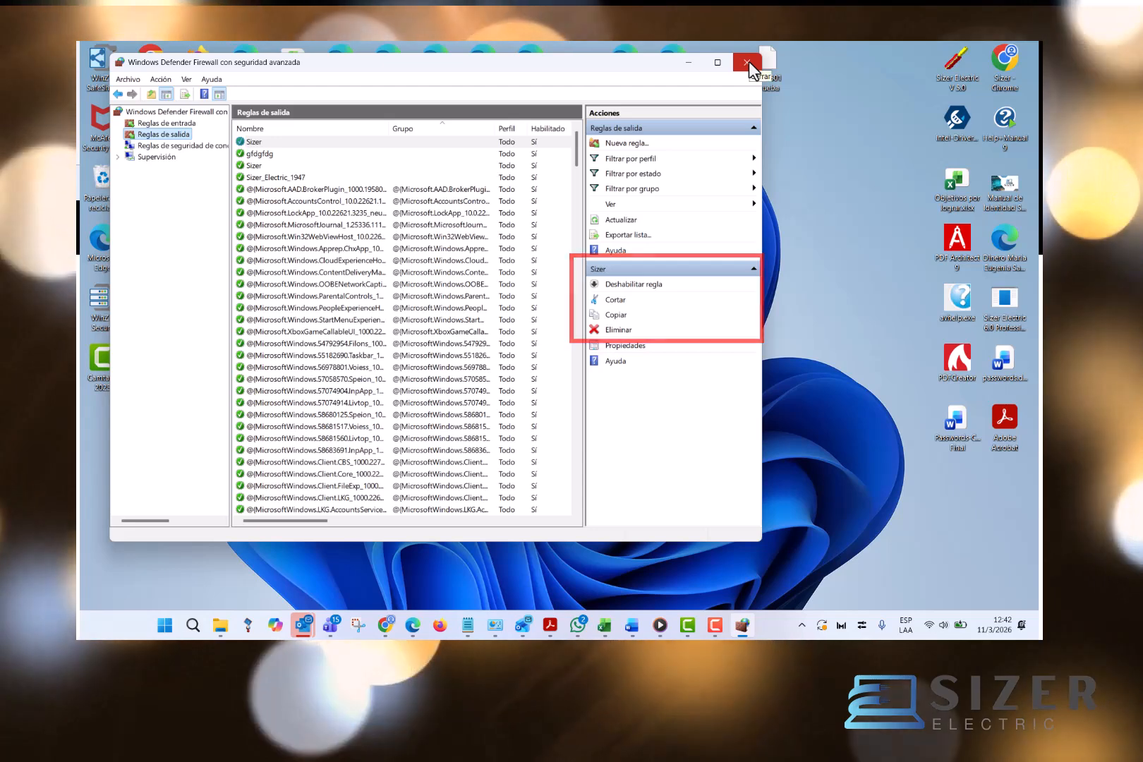
Close the Windows Defender Firewall console and launch Sizer Electric 601 released from the desktop
{"action": "left_click", "coordinate": [749, 61]}
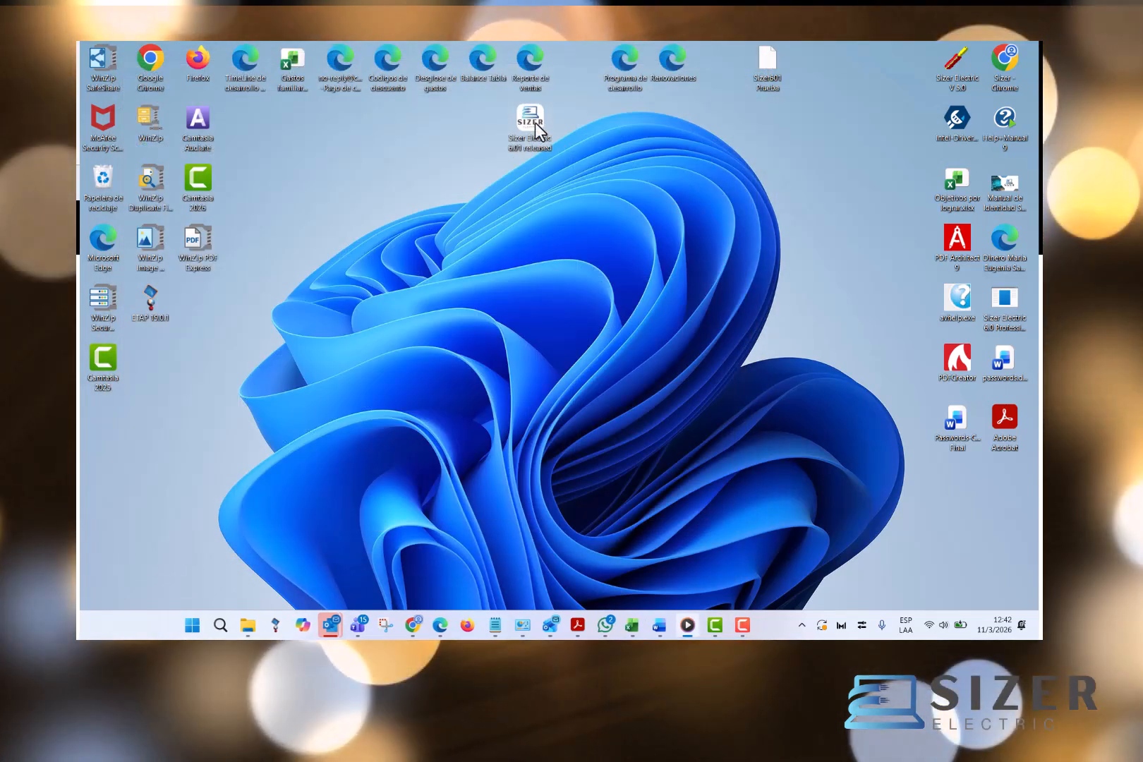
{"action": "double_click", "coordinate": [535, 127]}
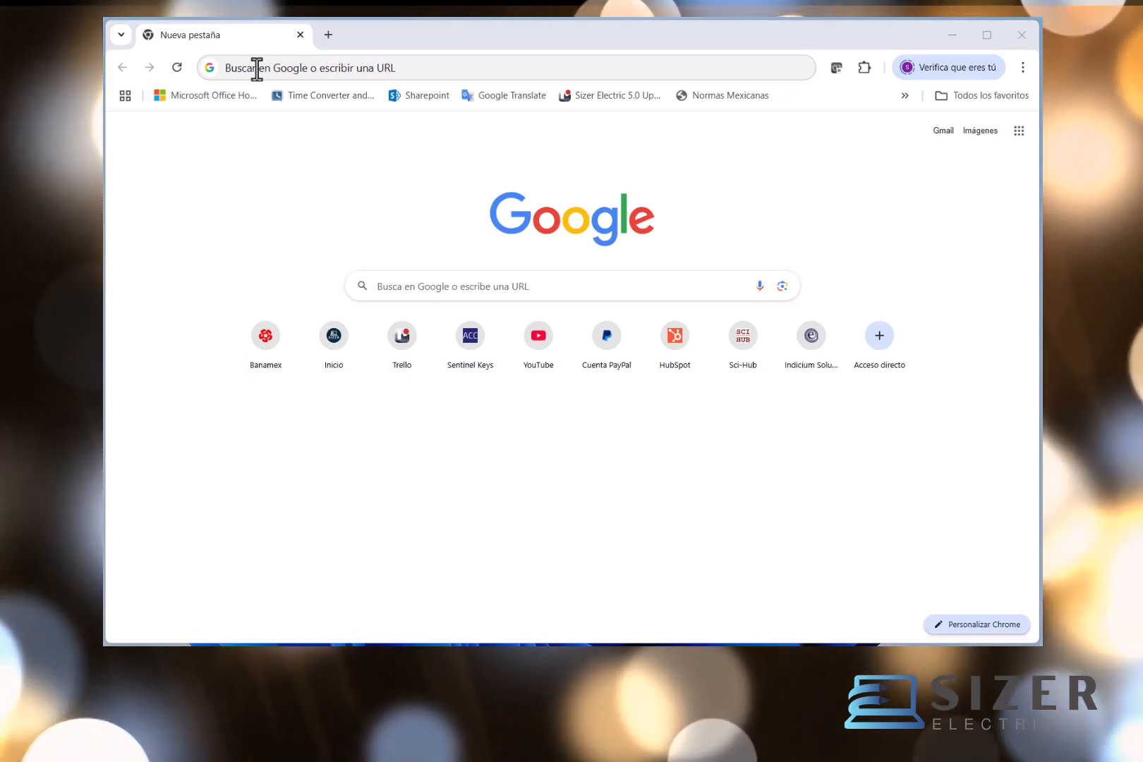
Open the Sentinel Admin Control Center at localhost:1947 in Chrome and disconnect session 00000A45
{"action": "left_click", "coordinate": [257, 69]}
{"action": "type", "text": "localhost:1947"}
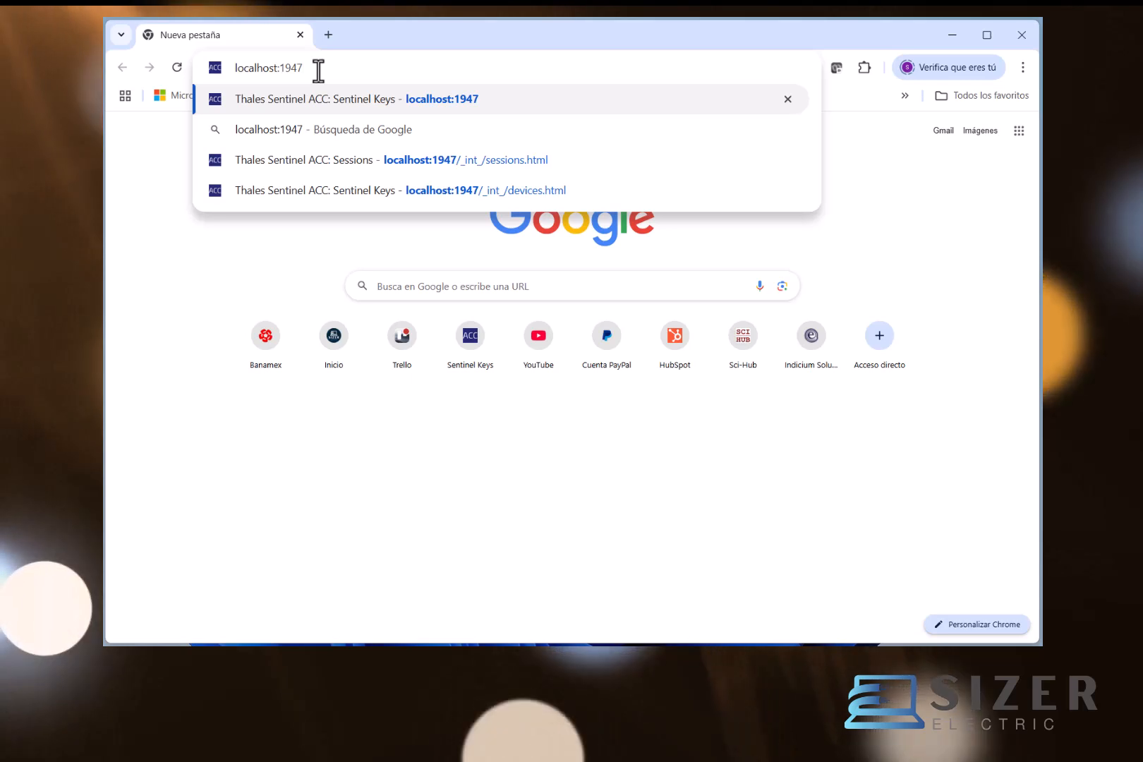
{"action": "key", "text": "Return"}
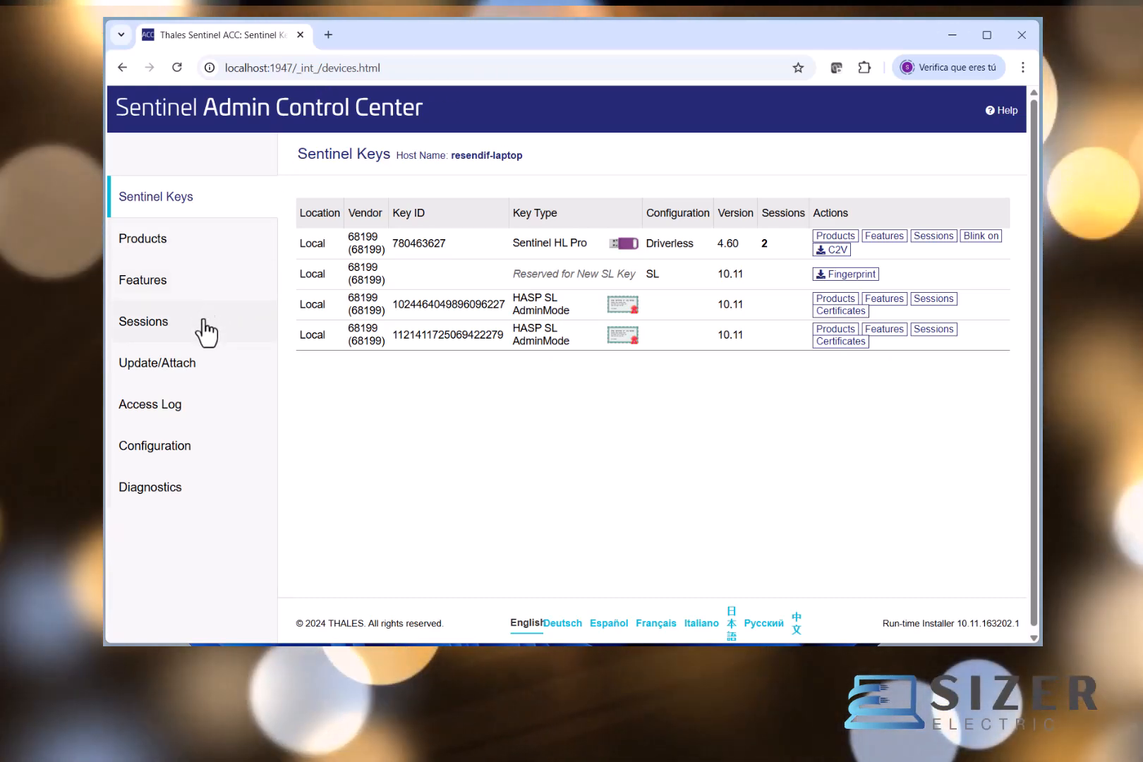
{"action": "left_click", "coordinate": [205, 352]}
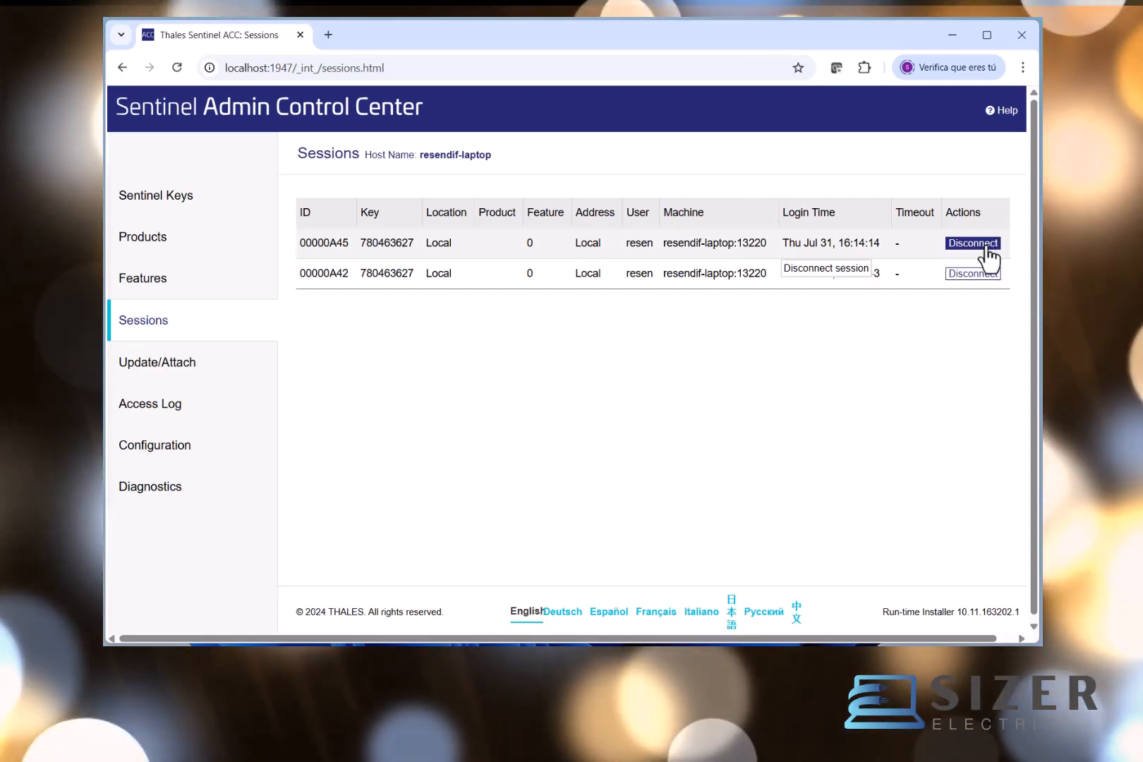
{"action": "left_click", "coordinate": [986, 246]}
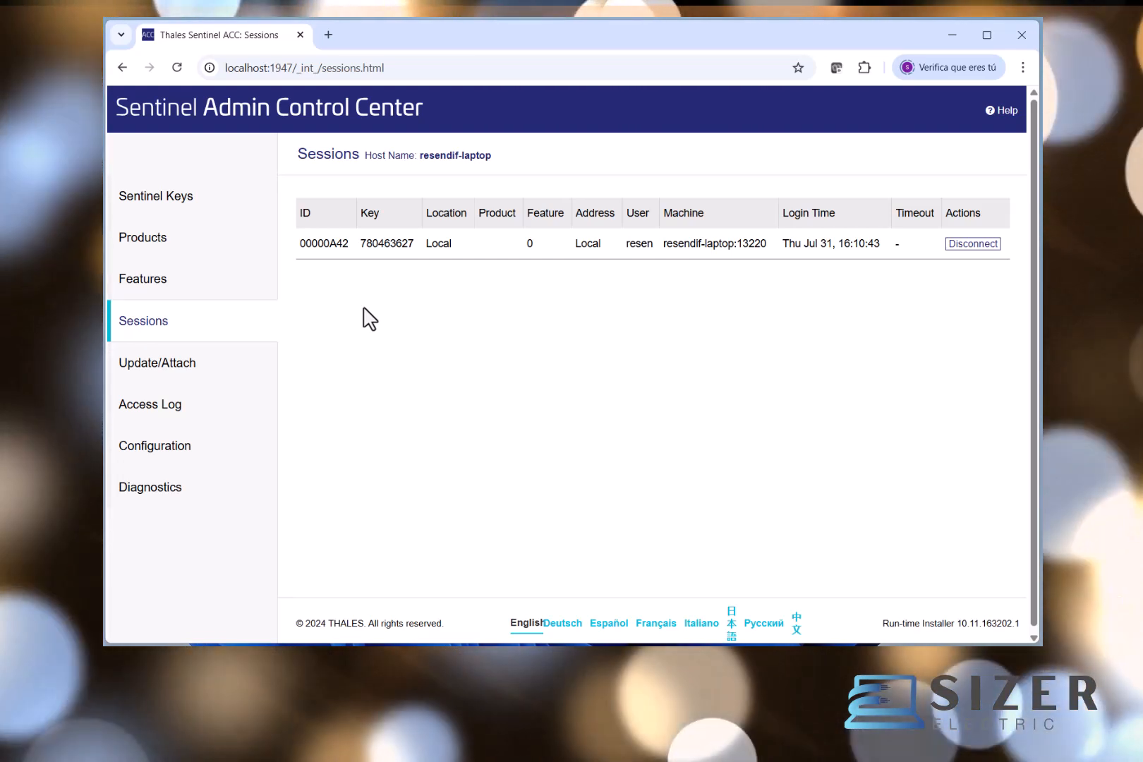
From the recent users in the Users configuration, add an allow and a deny entry for the listed username to User Restrictions
{"action": "left_click", "coordinate": [212, 448]}
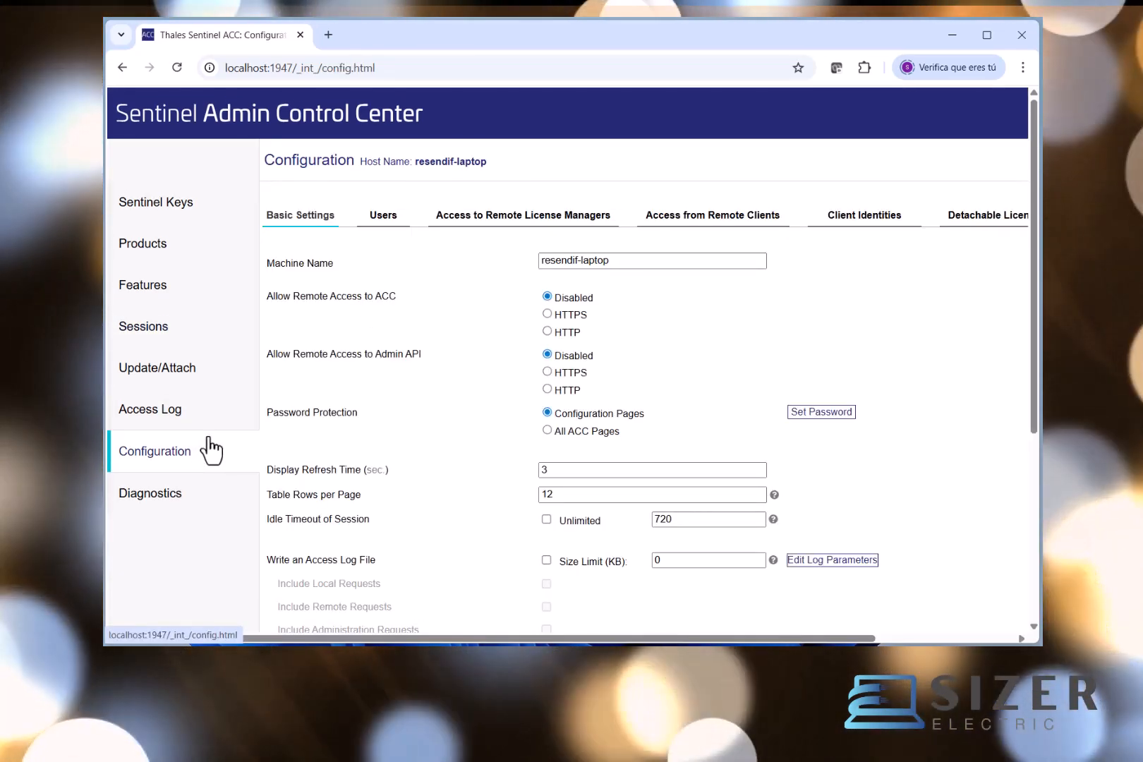
{"action": "left_click", "coordinate": [386, 219]}
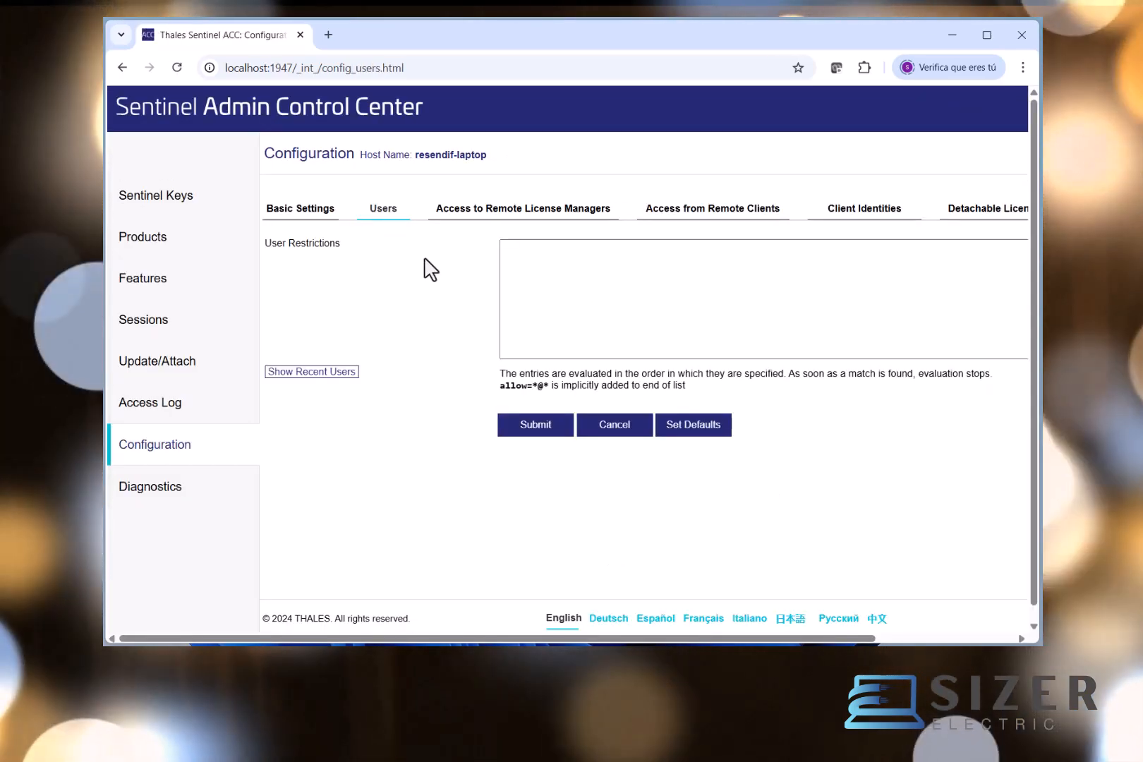
{"action": "left_click", "coordinate": [309, 372]}
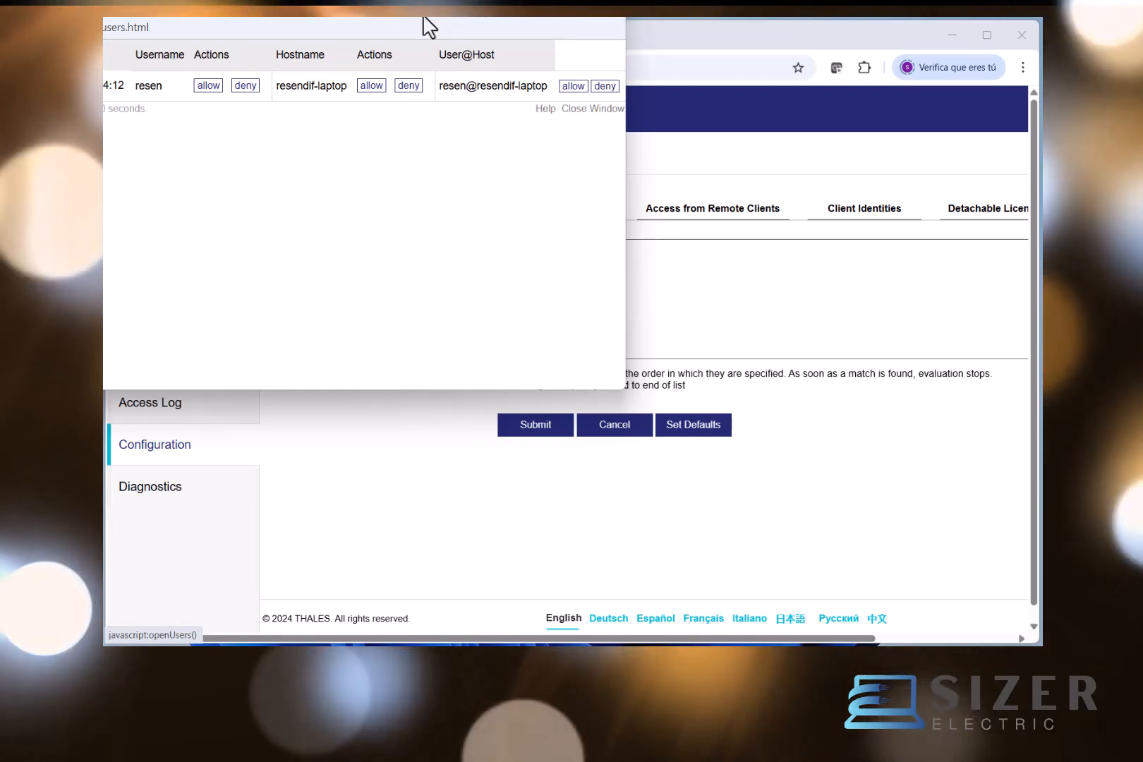
{"action": "left_click_drag", "start_coordinate": [438, 21], "coordinate": [667, 120]}
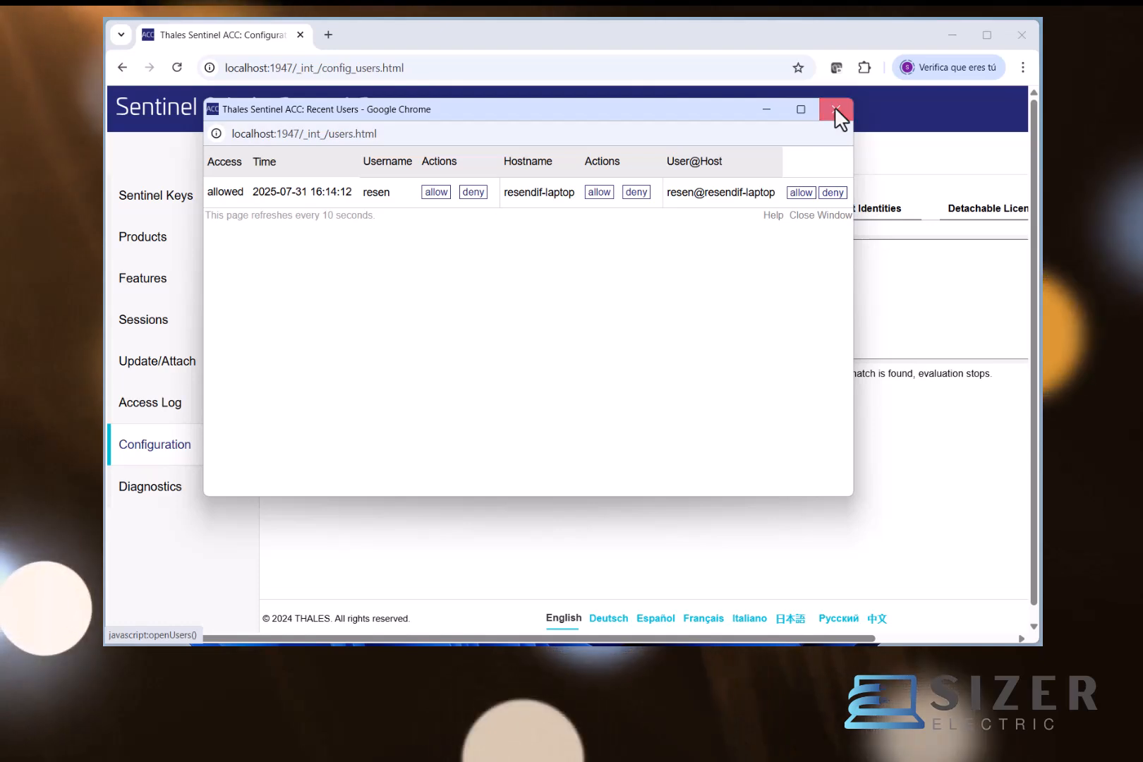
{"action": "left_click", "coordinate": [834, 108]}
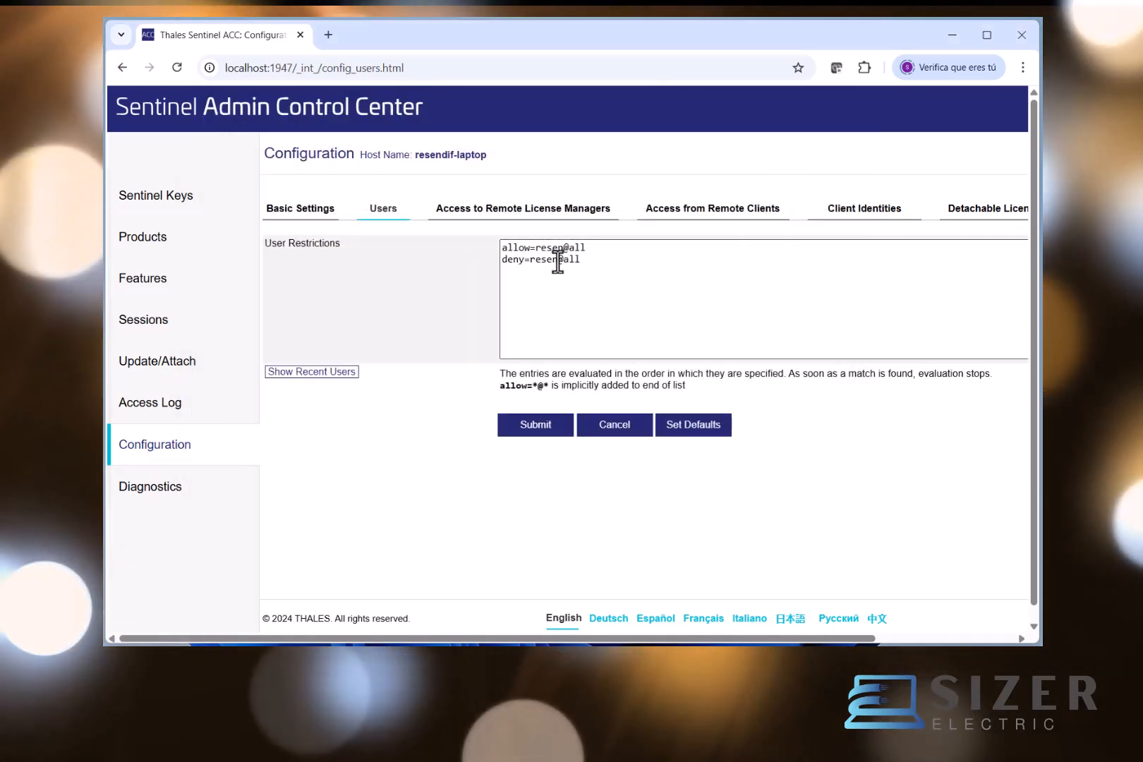
Replace the deny entry in User Restrictions with a copy of the allow entry and submit the changes
{"action": "left_click_drag", "start_coordinate": [585, 260], "coordinate": [508, 265]}
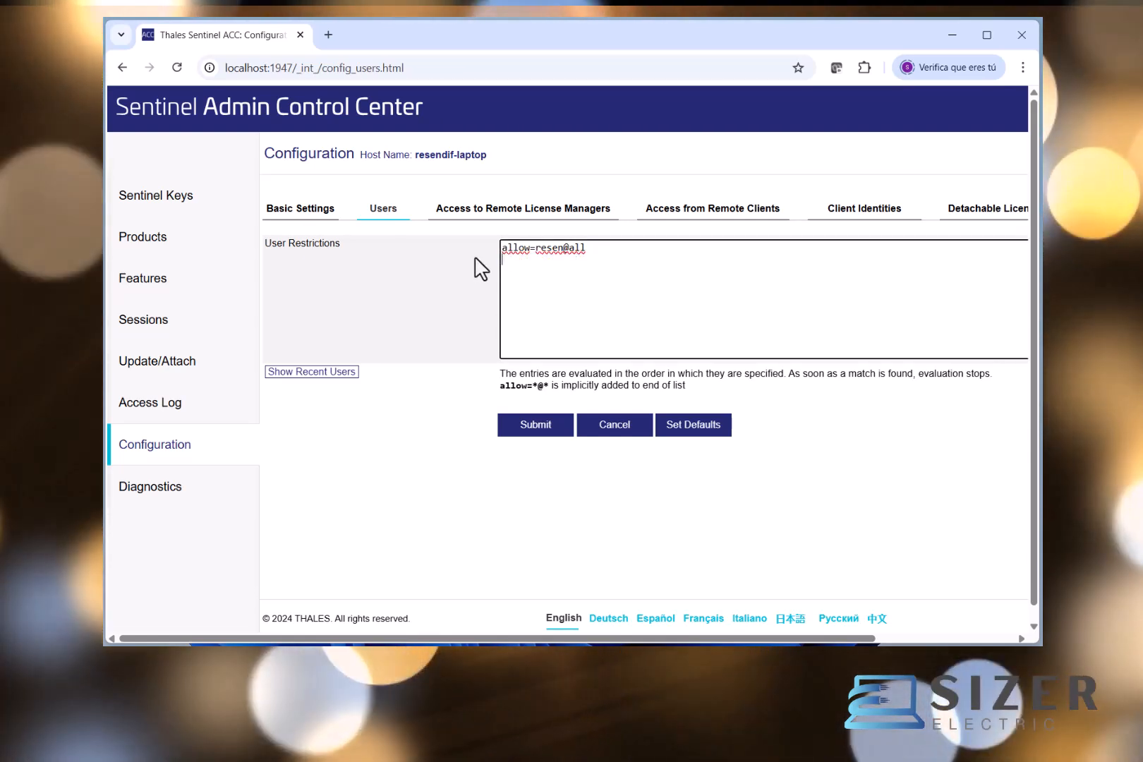
{"action": "left_click_drag", "start_coordinate": [501, 248], "coordinate": [586, 249]}
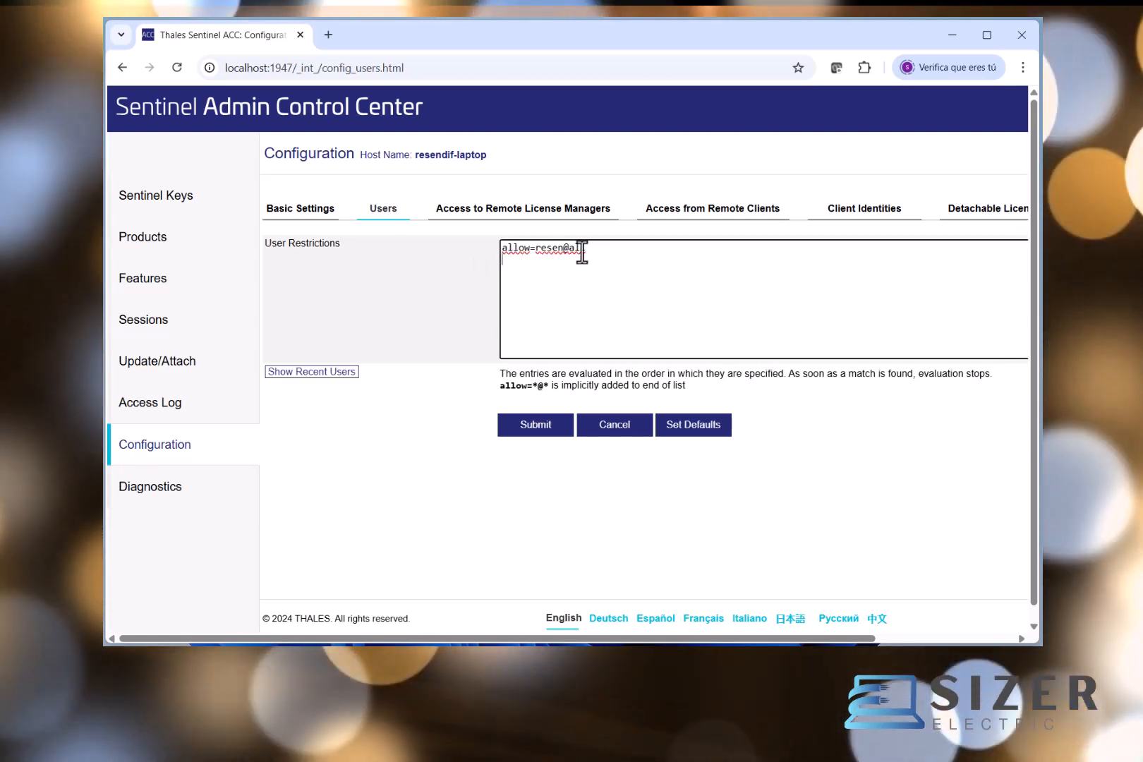
{"action": "key", "text": "ctrl+c"}
{"action": "left_click", "coordinate": [505, 265]}
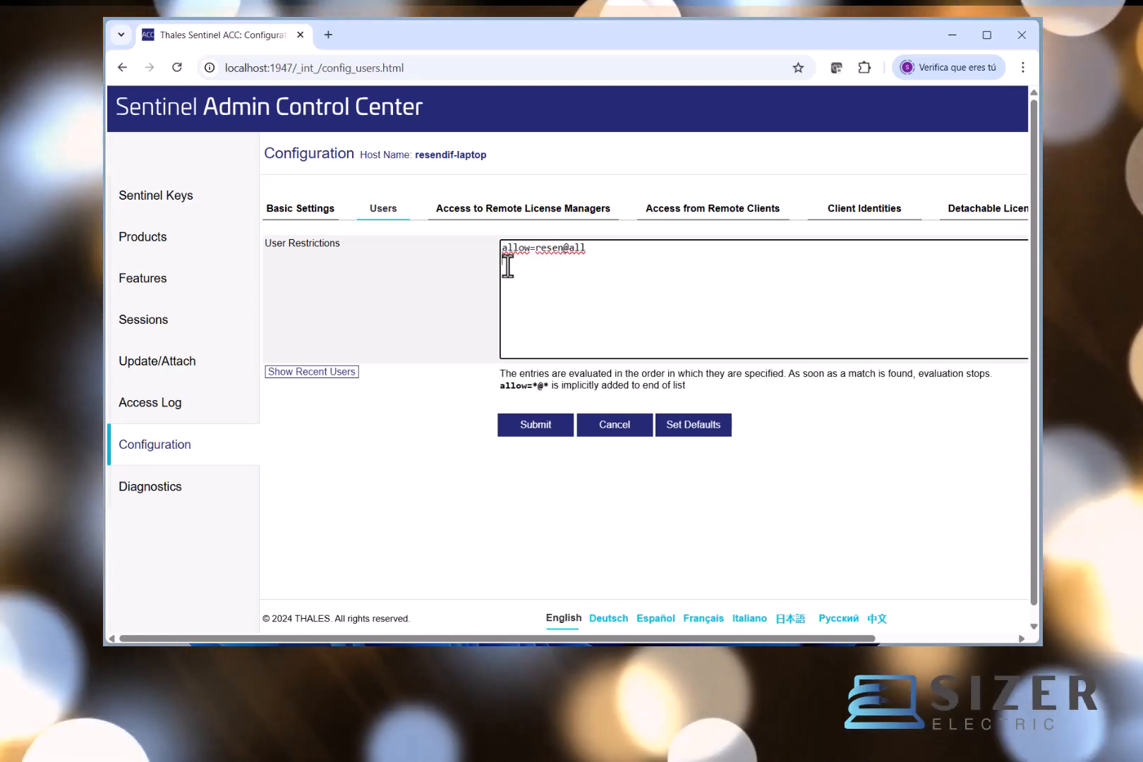
{"action": "key", "text": "ctrl+v"}
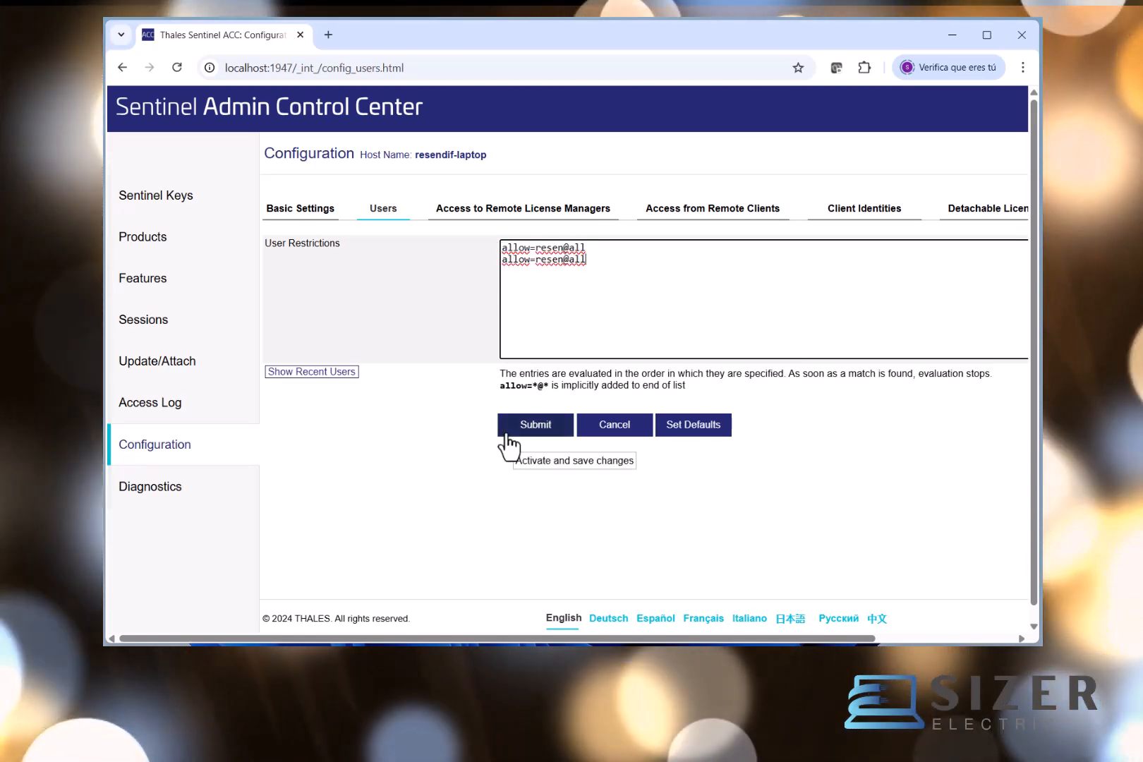
{"action": "left_click", "coordinate": [523, 432]}
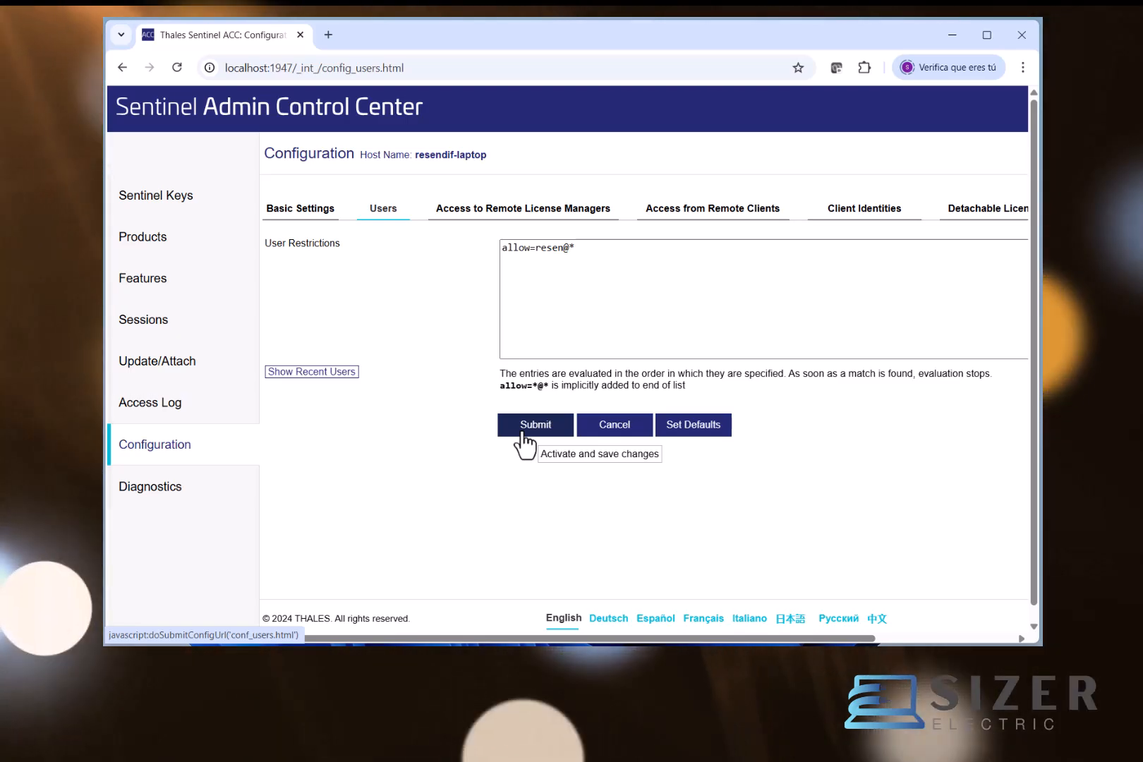
{"action": "left_click", "coordinate": [523, 434]}
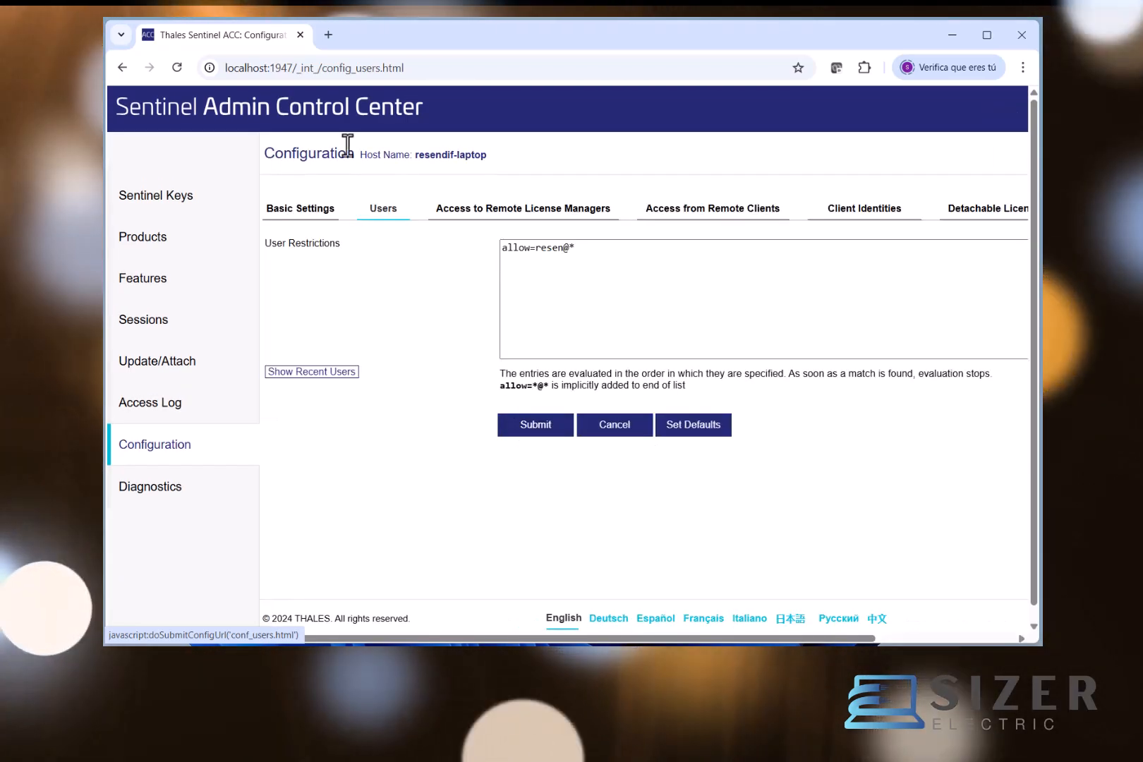